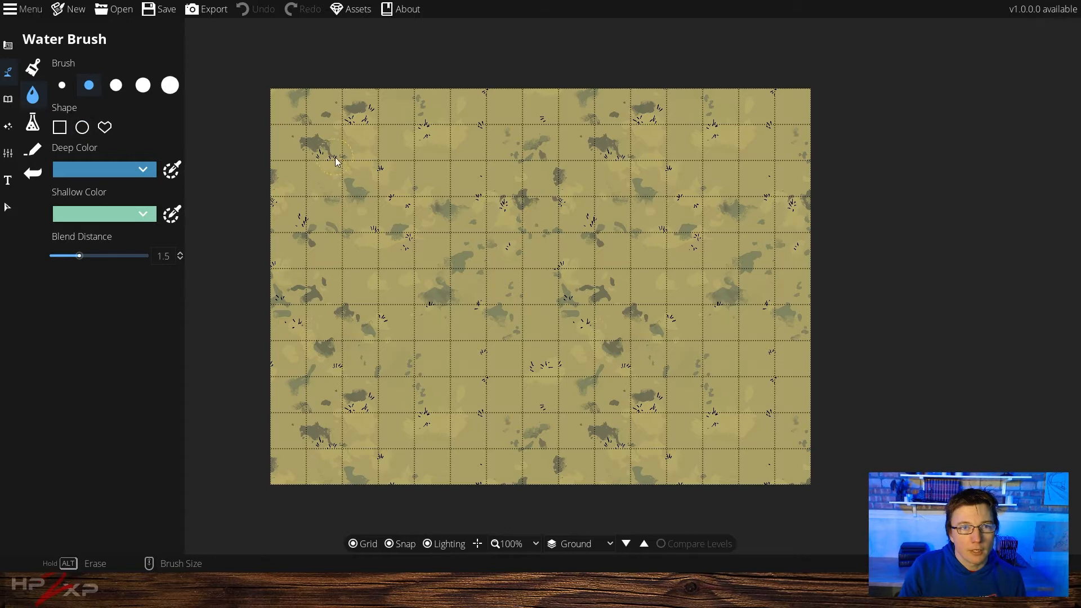
# Paint a narrow diagonal river with the Water Brush at the smallest brush size, from the top-right corner to the bottom edge
pyautogui.scroll(-1, 332, 141)
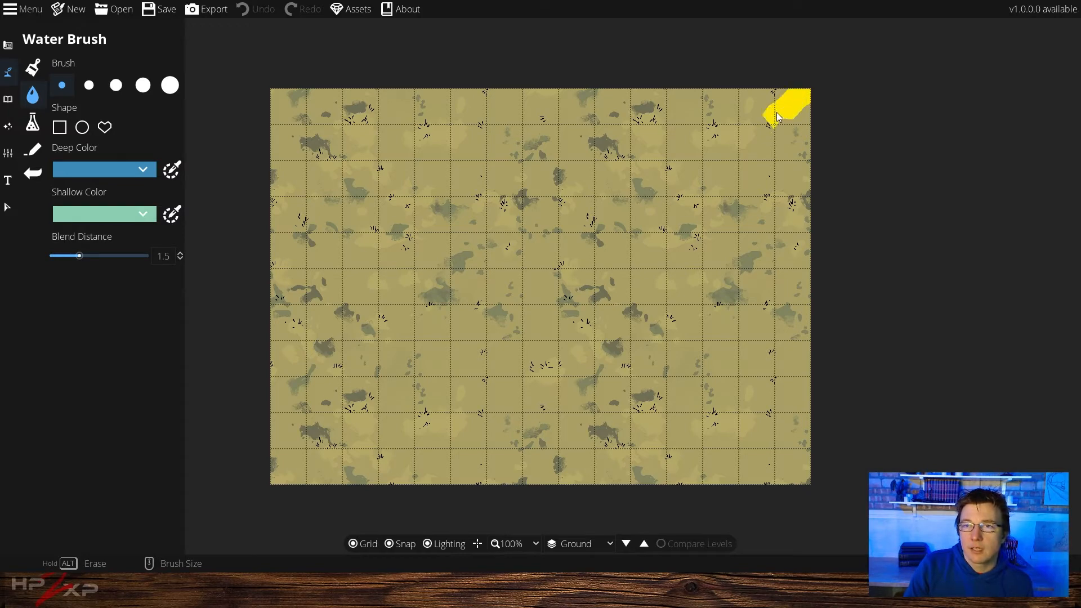
pyautogui.moveTo(742, 138)
pyautogui.mouseDown()
pyautogui.moveTo(727, 177)
pyautogui.moveTo(688, 206)
pyautogui.moveTo(670, 241)
pyautogui.moveTo(629, 282)
pyautogui.moveTo(578, 297)
pyautogui.moveTo(562, 337)
pyautogui.moveTo(511, 377)
pyautogui.mouseUp()
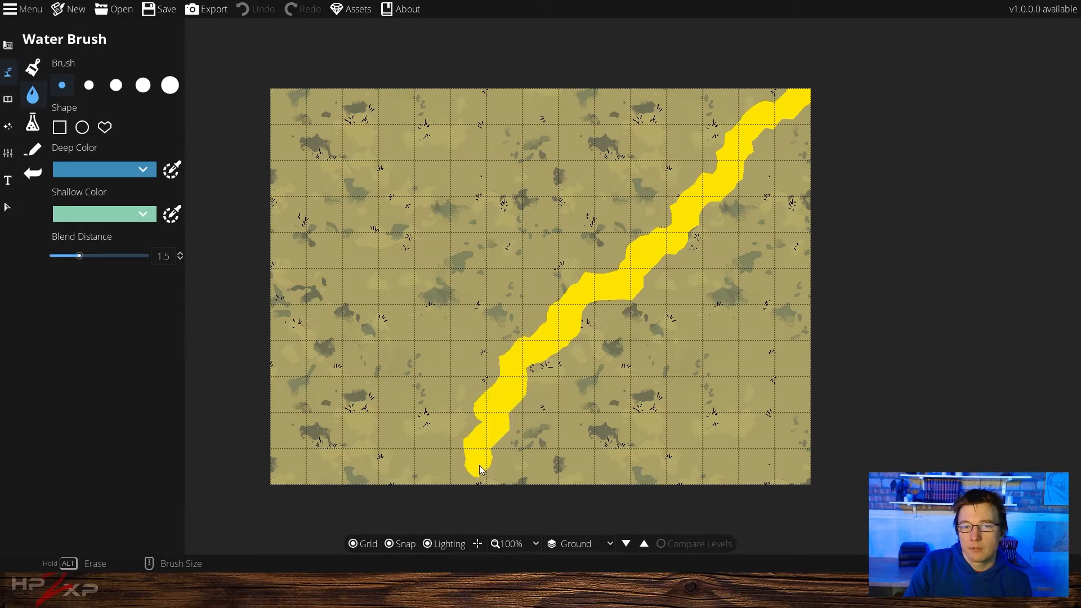
pyautogui.moveTo(472, 484); pyautogui.dragTo(471, 487)
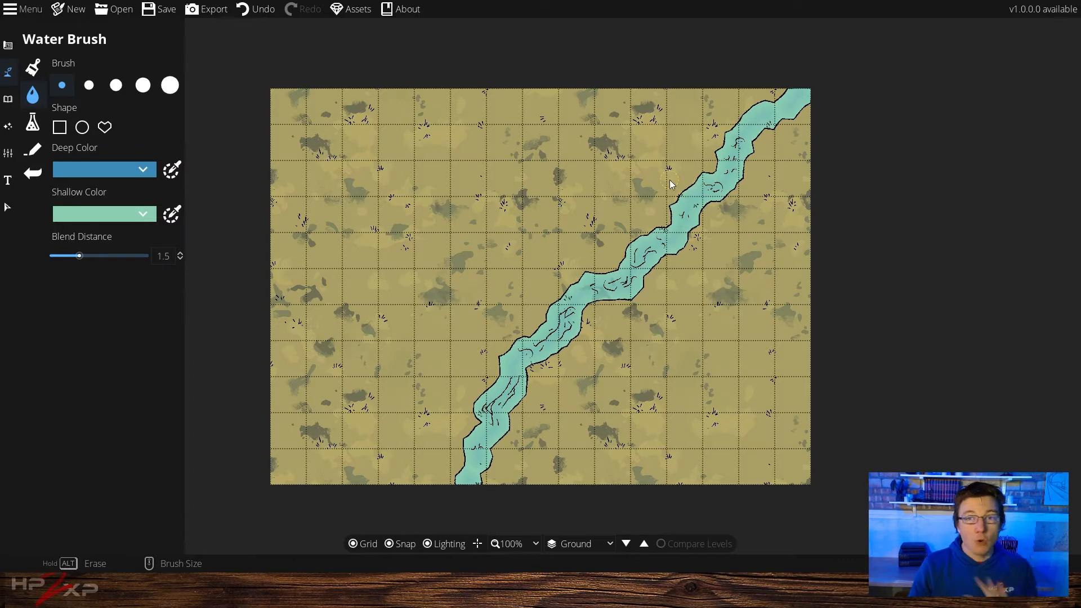
# Open the Object tool and filter the asset library by the 2M Roadside Forest tag
pyautogui.click(9, 100)
pyautogui.click(53, 68)
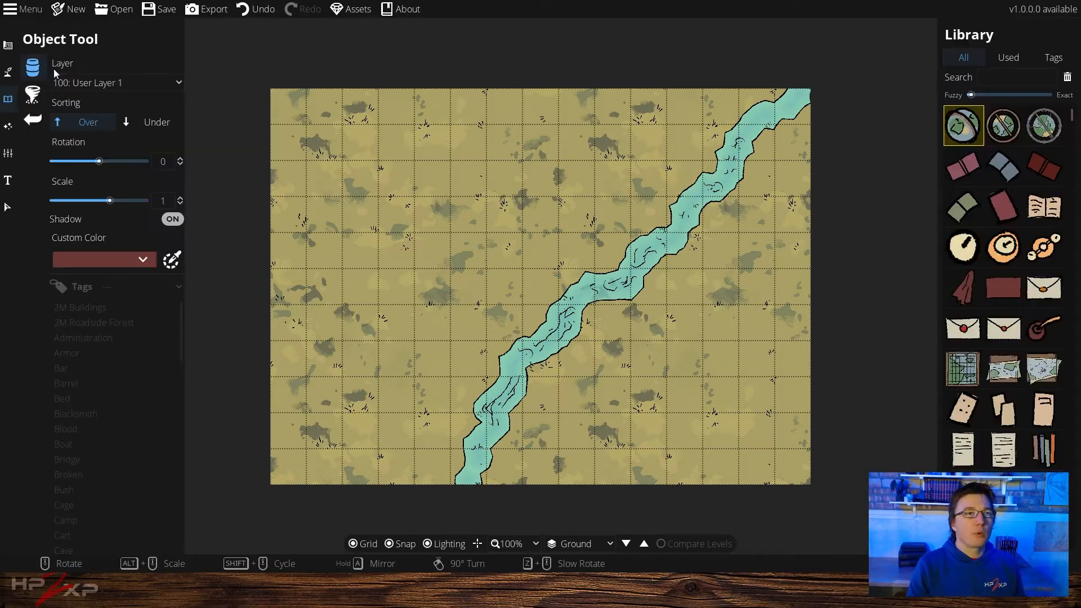
pyautogui.click(95, 326)
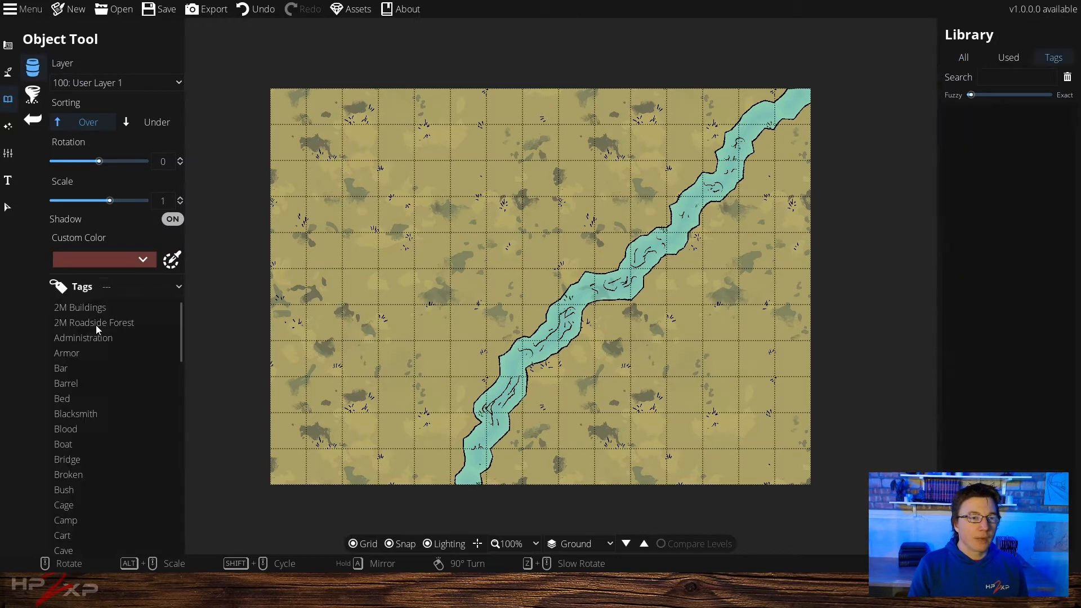
pyautogui.click(96, 326)
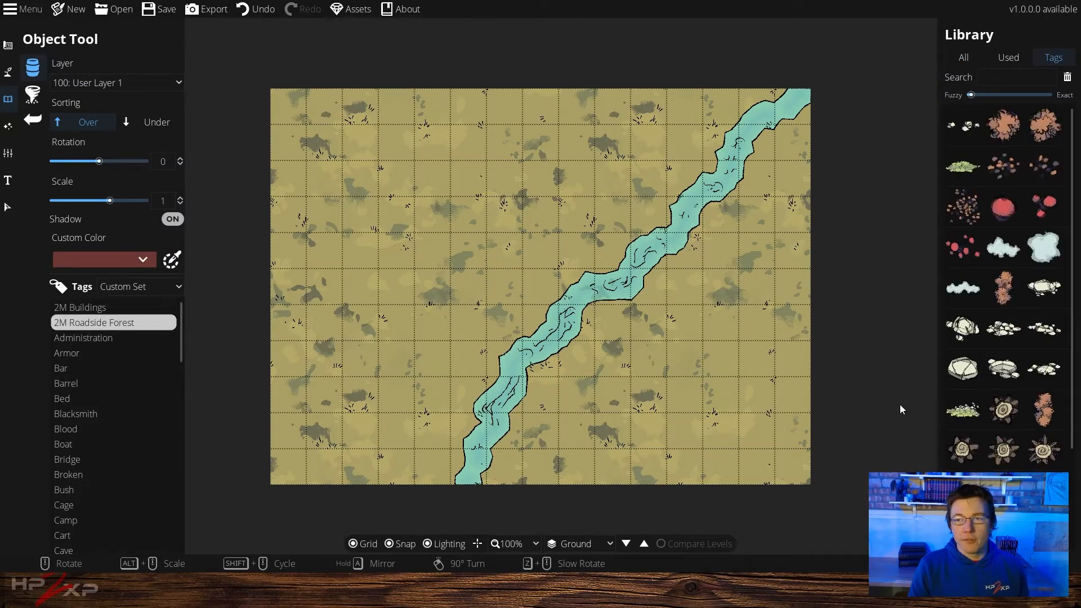
# Pick a rocky outcrop asset and place it near the map's top-left corner at rotation 30 and scale 0.6
pyautogui.click(972, 411)
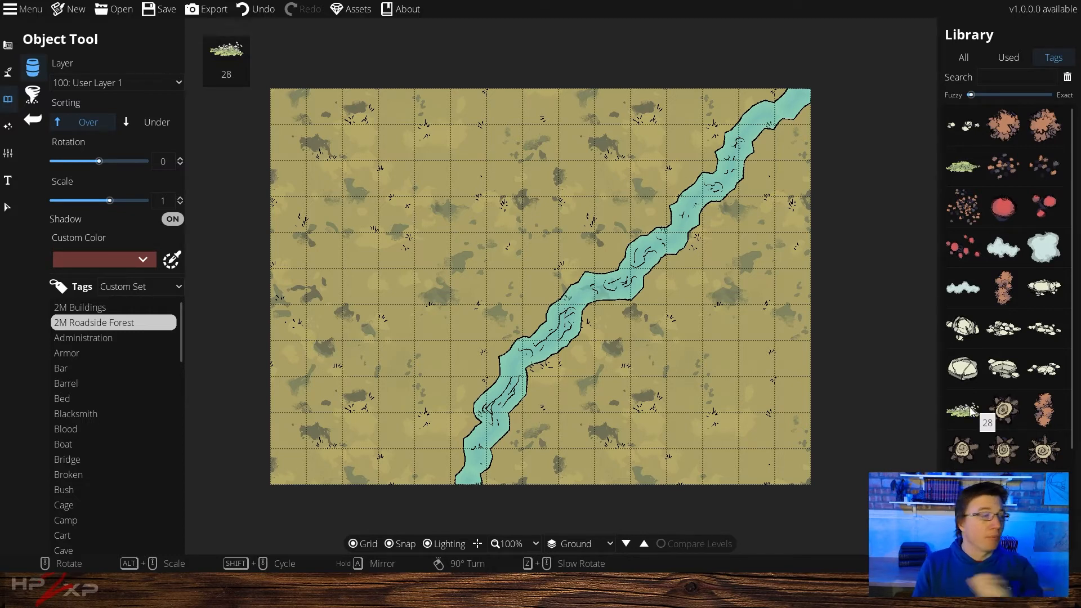
pyautogui.click(1042, 409)
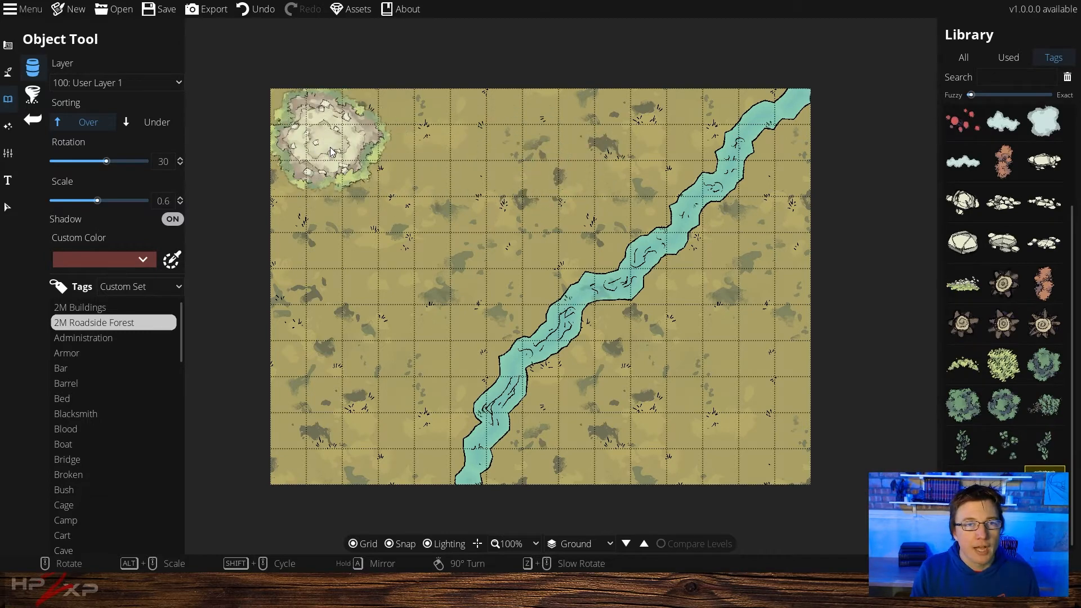
pyautogui.click(332, 152)
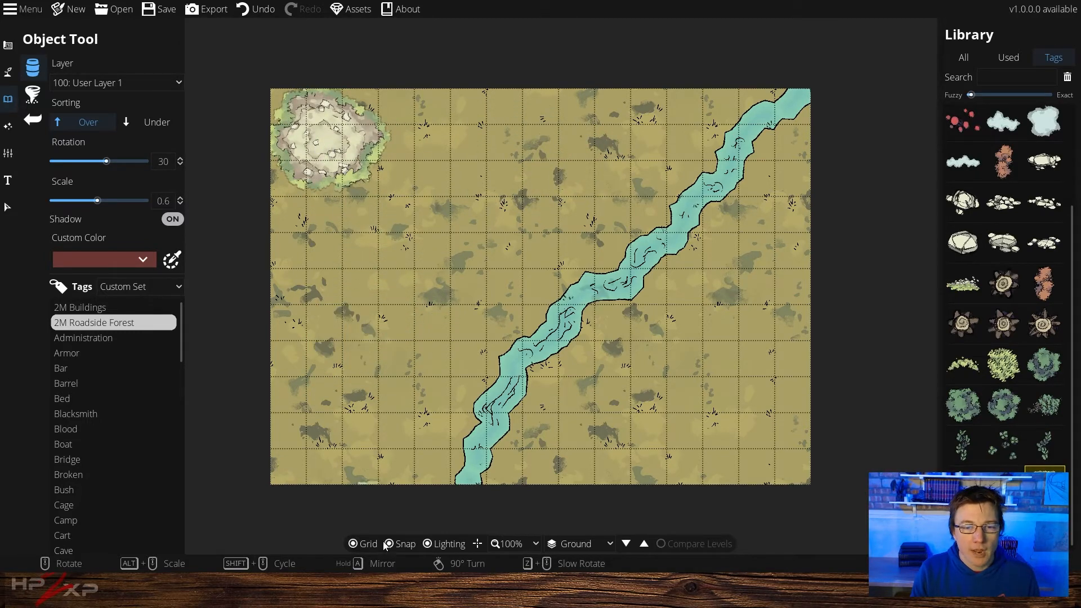
pyautogui.click(367, 543)
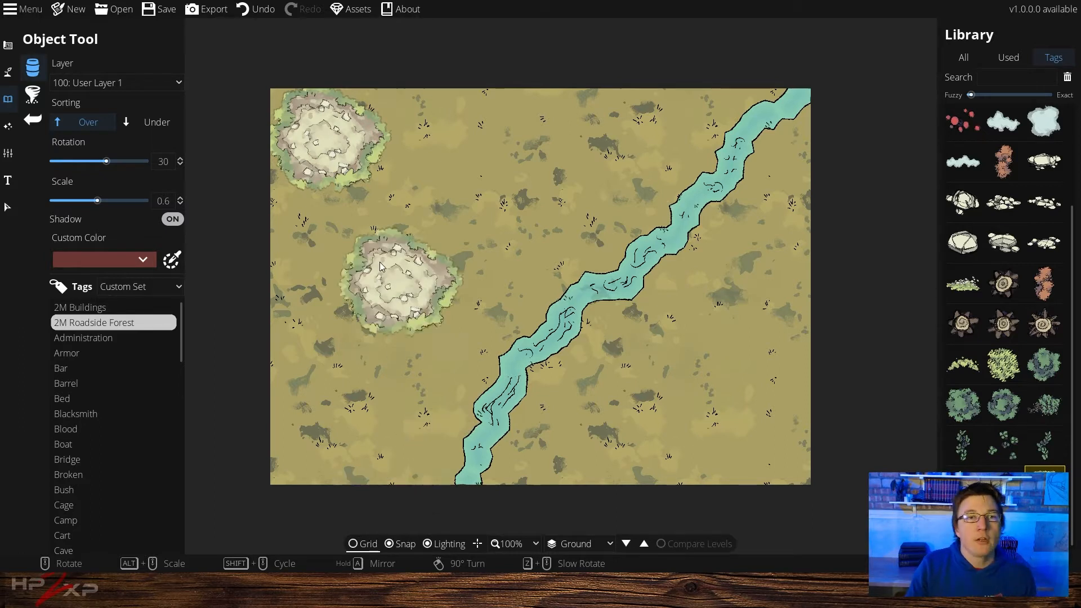
pyautogui.click(8, 45)
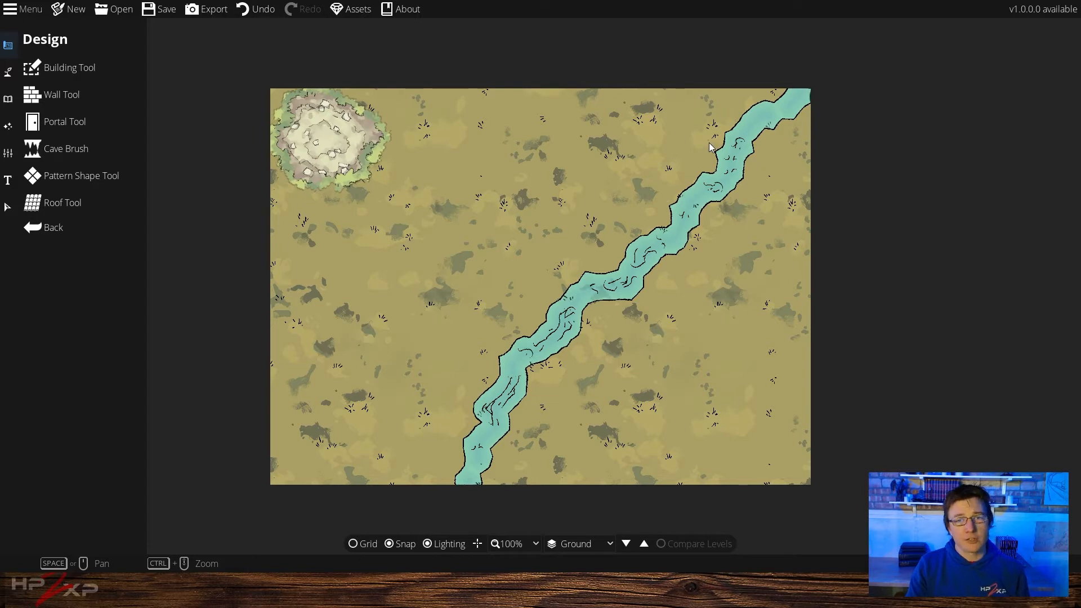
pyautogui.click(366, 544)
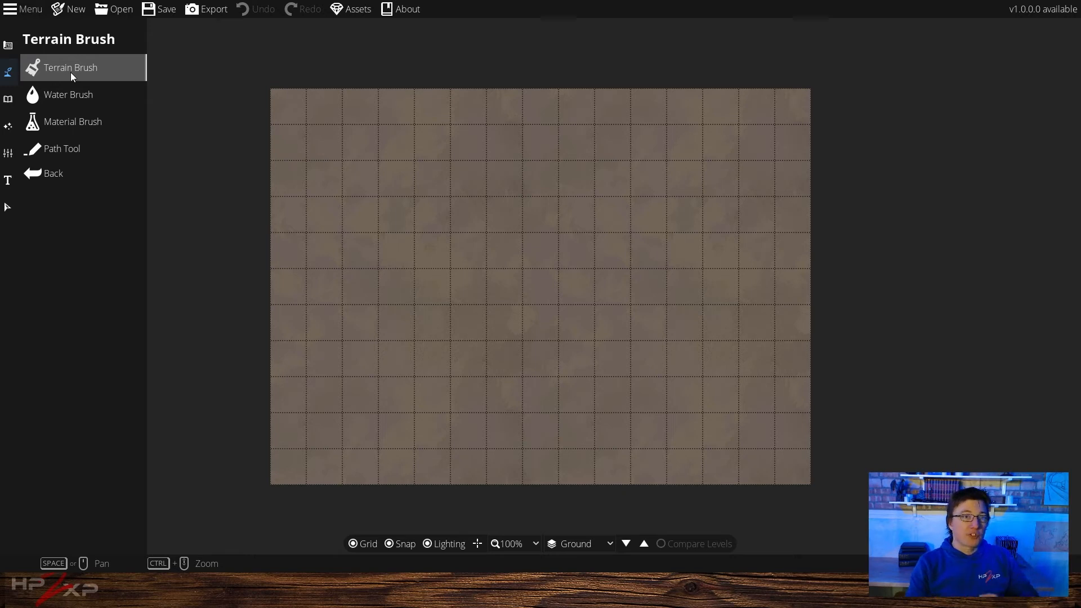
# Open the Terrain Brush on a fresh map and set the biome to Mountain
pyautogui.click(69, 72)
pyautogui.click(110, 181)
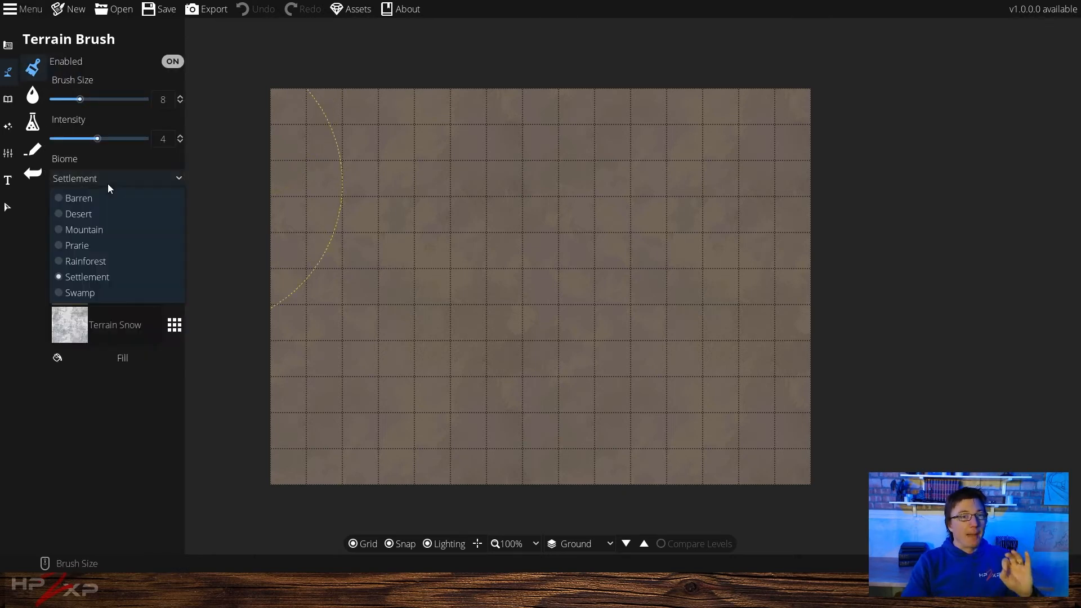
pyautogui.click(123, 232)
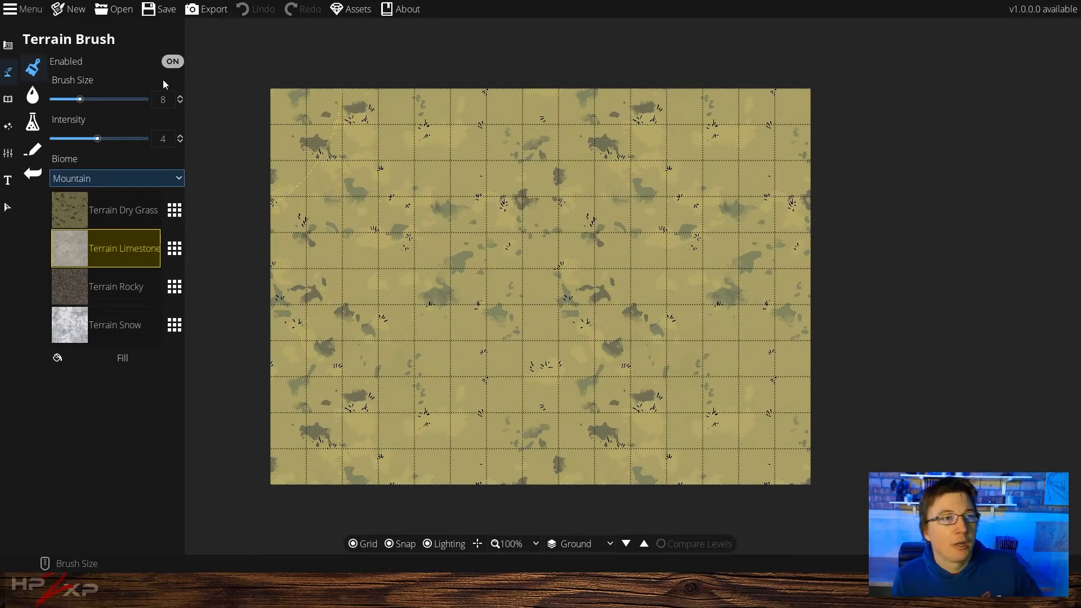
# Reopen the Terrain Brush and swap the Terrain Snow texture slot for Terrain Dirt, keeping Terrain Limestone in its slot
pyautogui.click(7, 46)
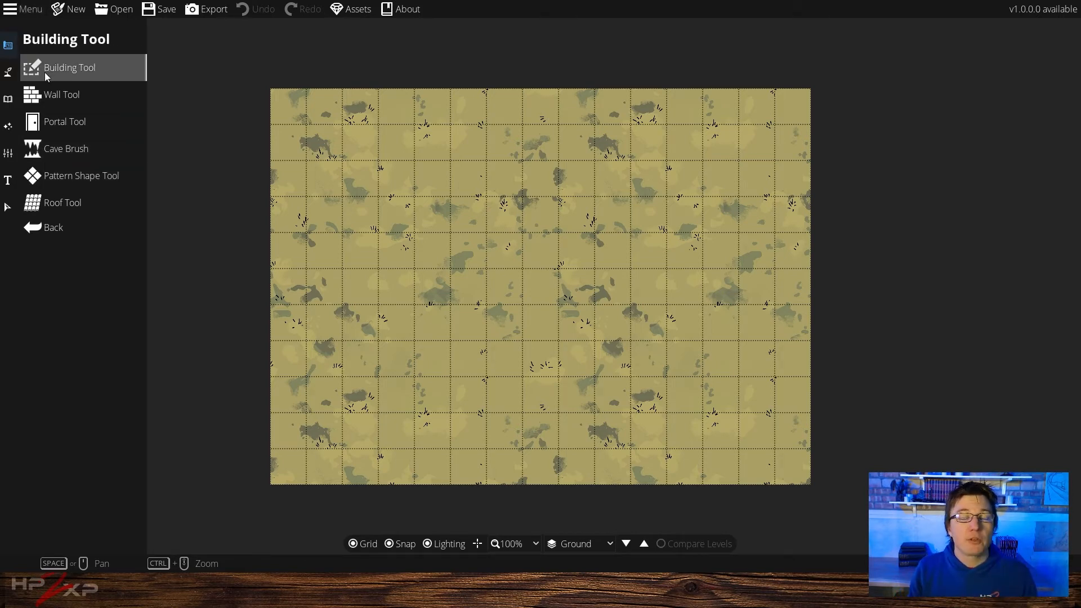
pyautogui.click(13, 72)
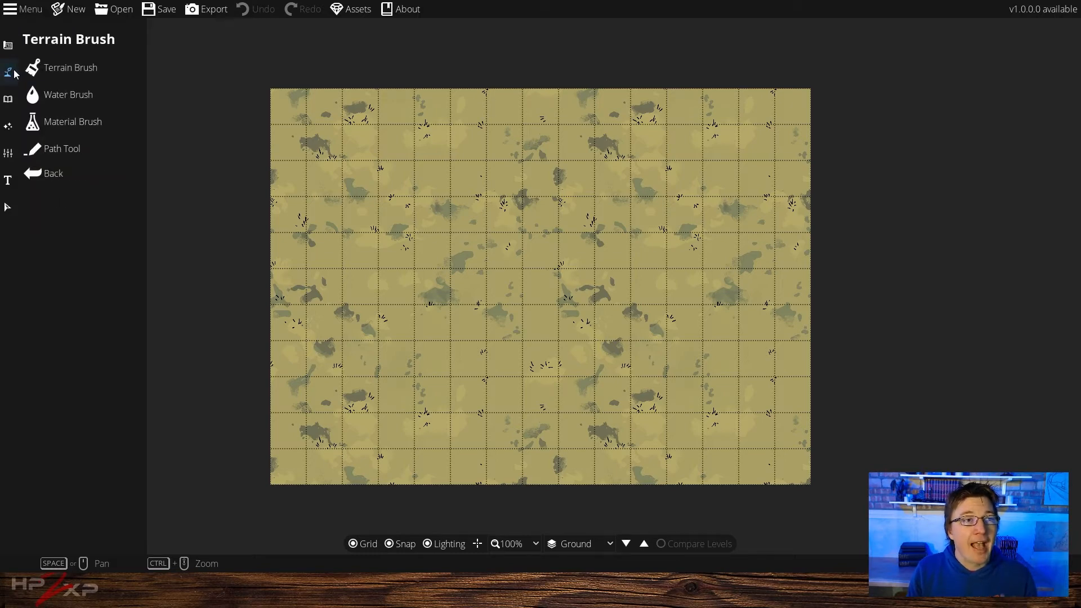
pyautogui.click(81, 73)
pyautogui.click(174, 250)
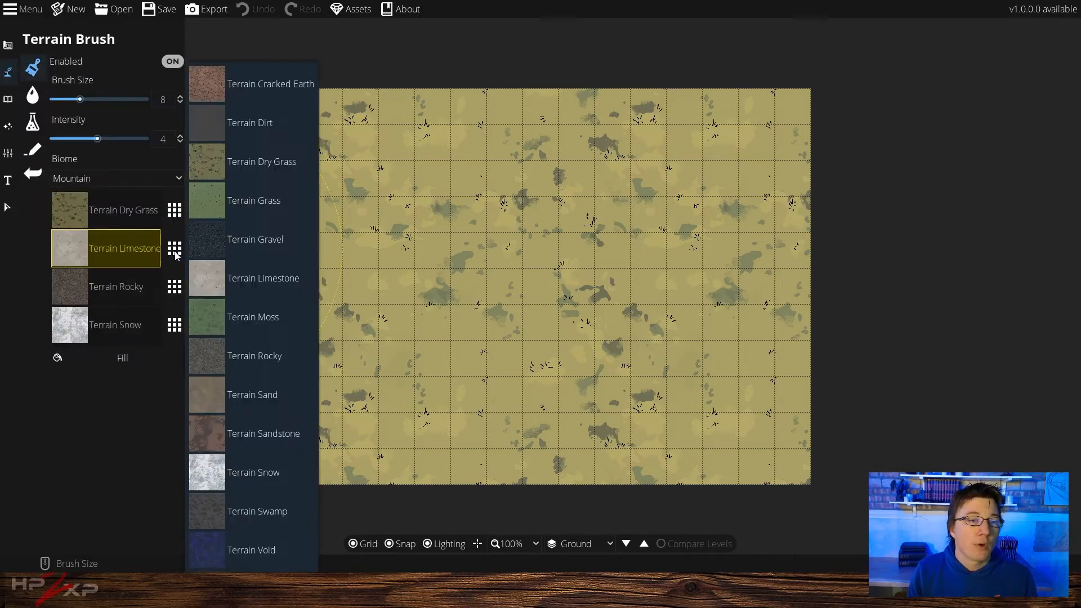
pyautogui.click(211, 120)
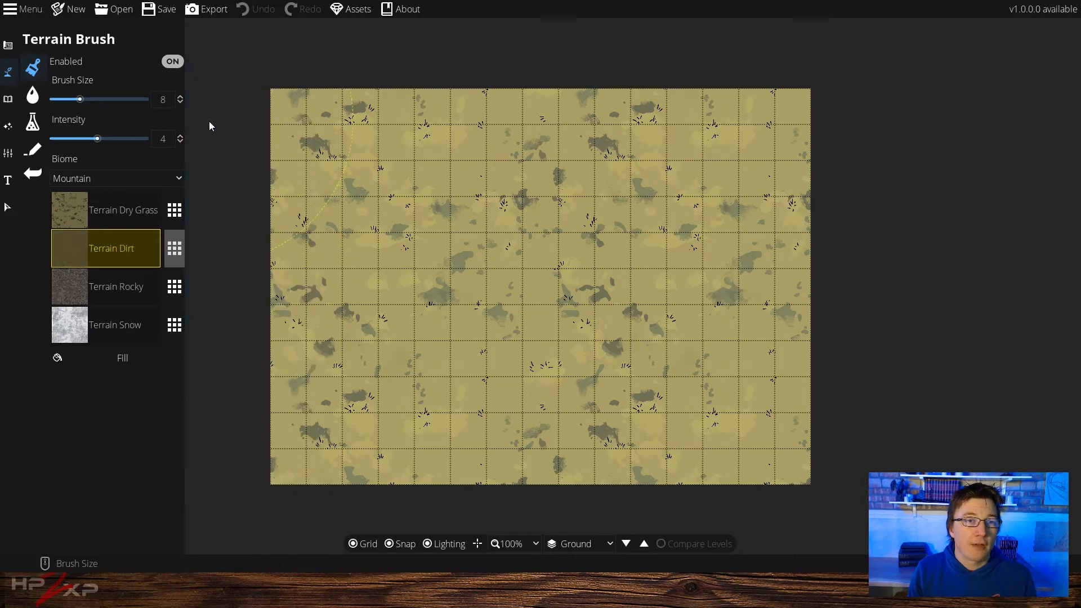
pyautogui.click(171, 293)
pyautogui.click(200, 279)
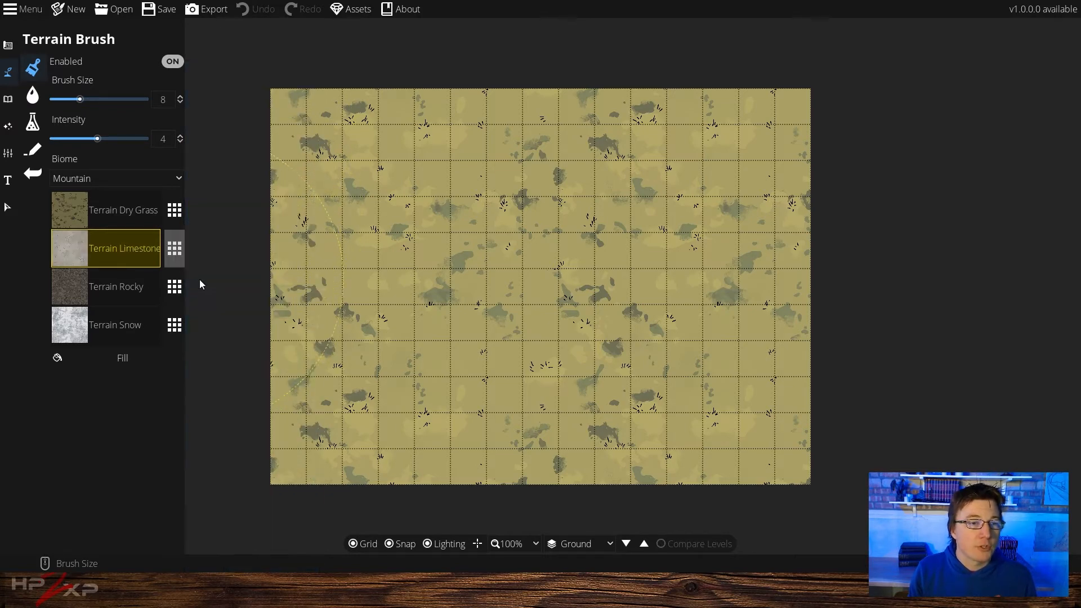
pyautogui.click(175, 327)
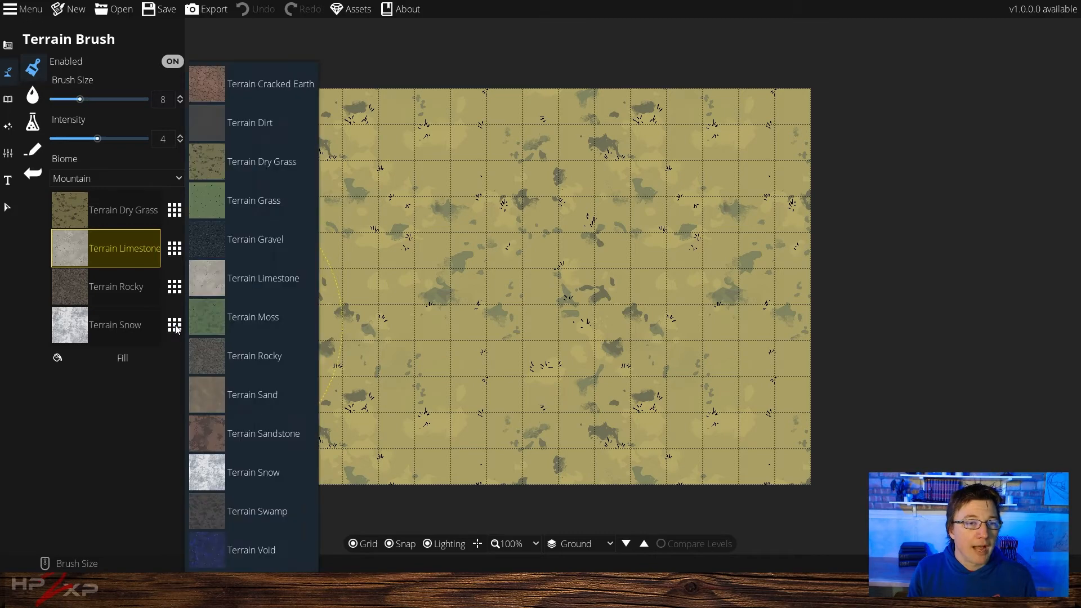
pyautogui.click(214, 124)
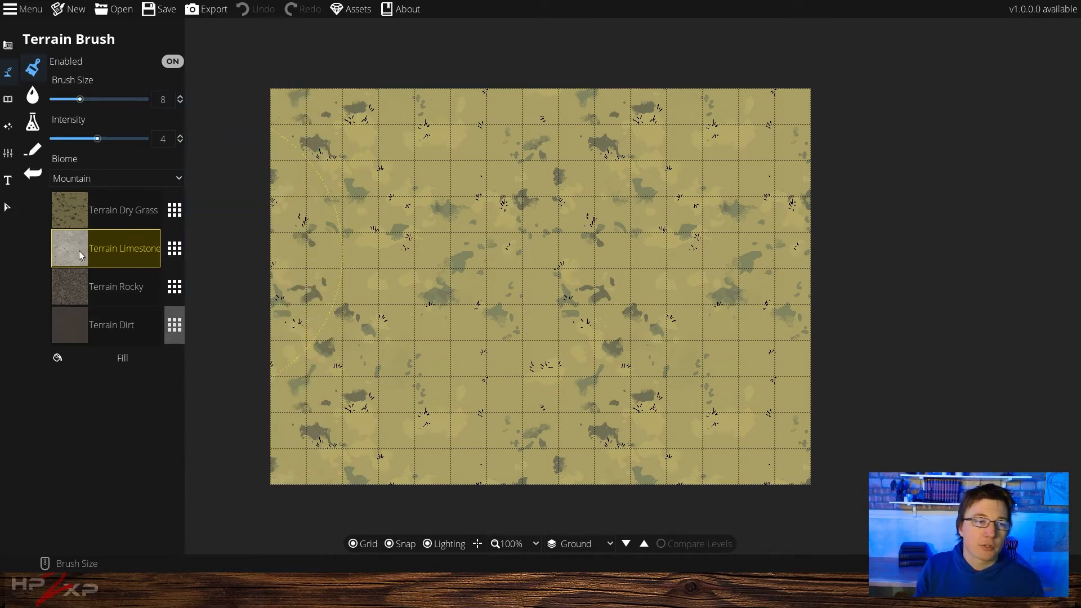
# Set the brush size to 2 and intensity to 5.2, then paint a wide Terrain Limestone band across the lower map
pyautogui.scroll(-7, 370, 411)
pyautogui.scroll(1, 368, 411)
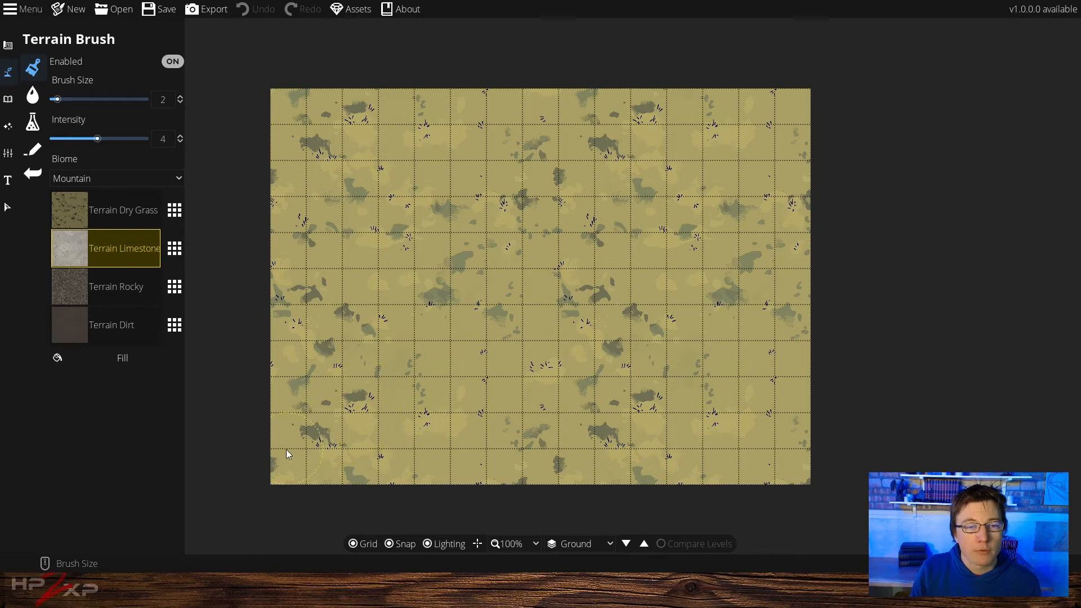
pyautogui.click(113, 139)
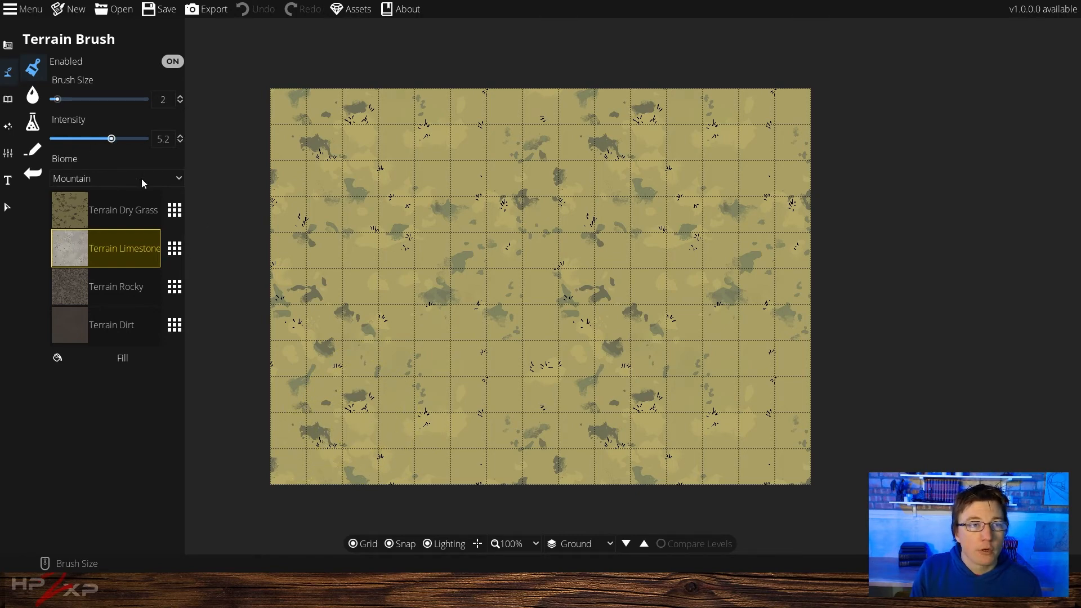
pyautogui.moveTo(309, 453); pyautogui.dragTo(302, 456)
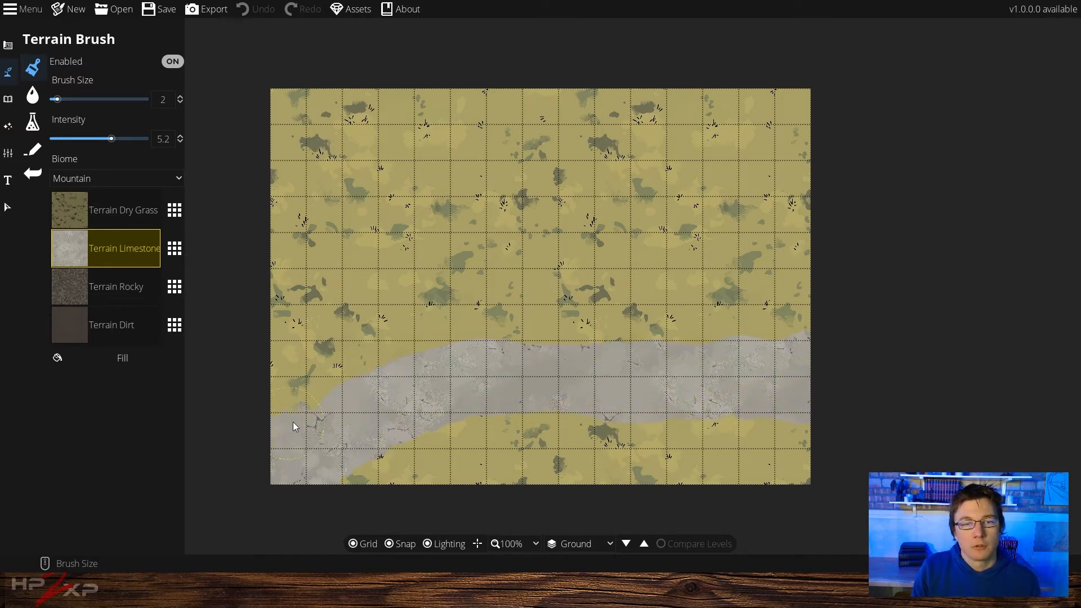
pyautogui.click(556, 379)
# Switch to Terrain Rocky at brush size 1 and paint rocky borders along both edges of the limestone band
pyautogui.click(69, 292)
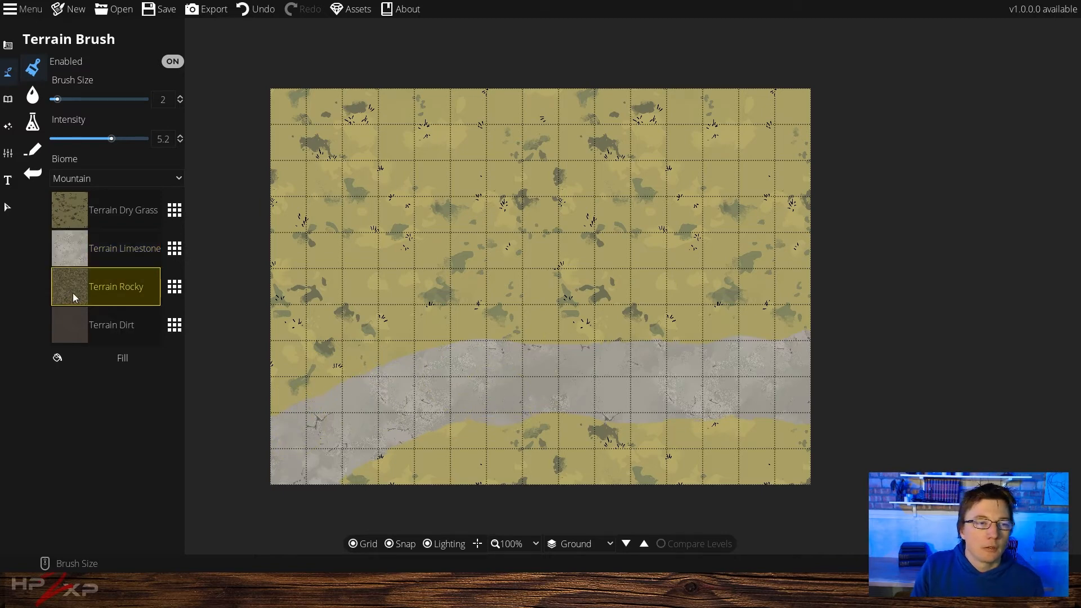
pyautogui.scroll(-1, 276, 405)
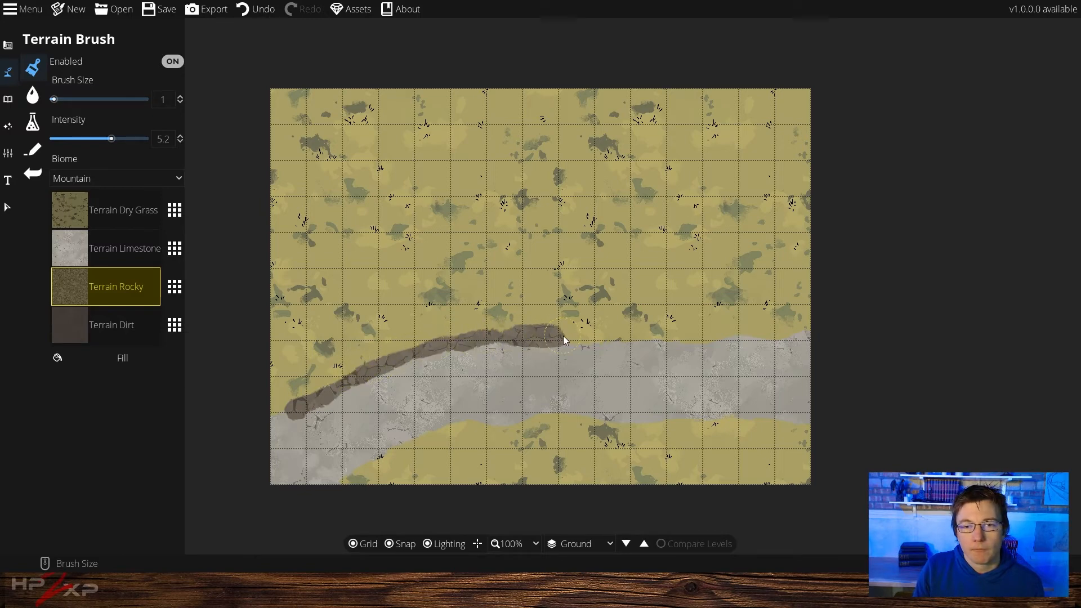
pyautogui.moveTo(601, 336); pyautogui.dragTo(619, 337)
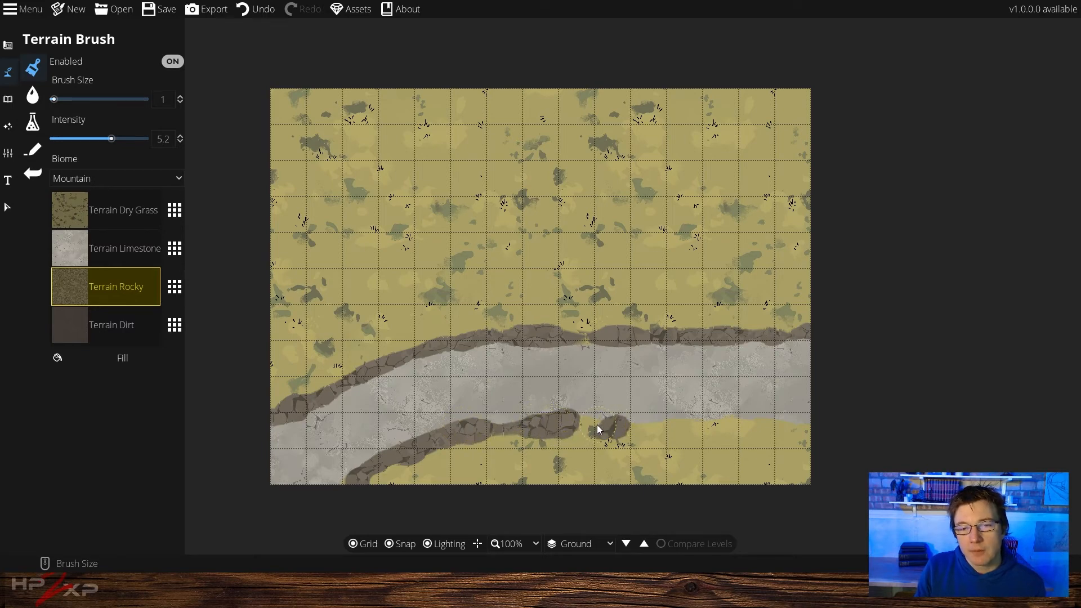
pyautogui.click(685, 425)
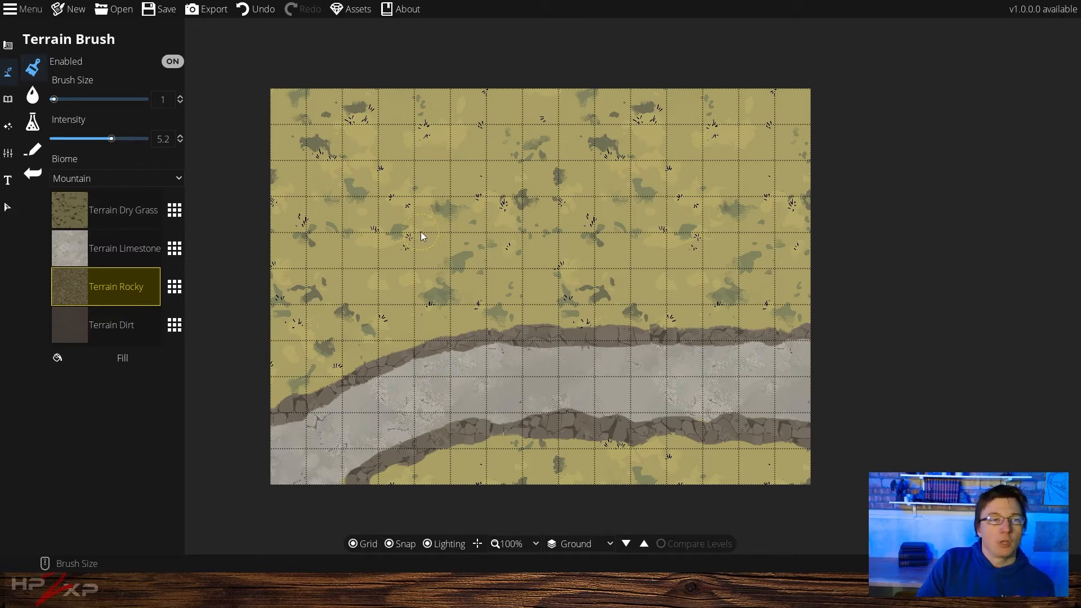
# Touch up the band's left end using Terrain Dirt, Terrain Rocky and Terrain Dry Grass textures
pyautogui.click(72, 328)
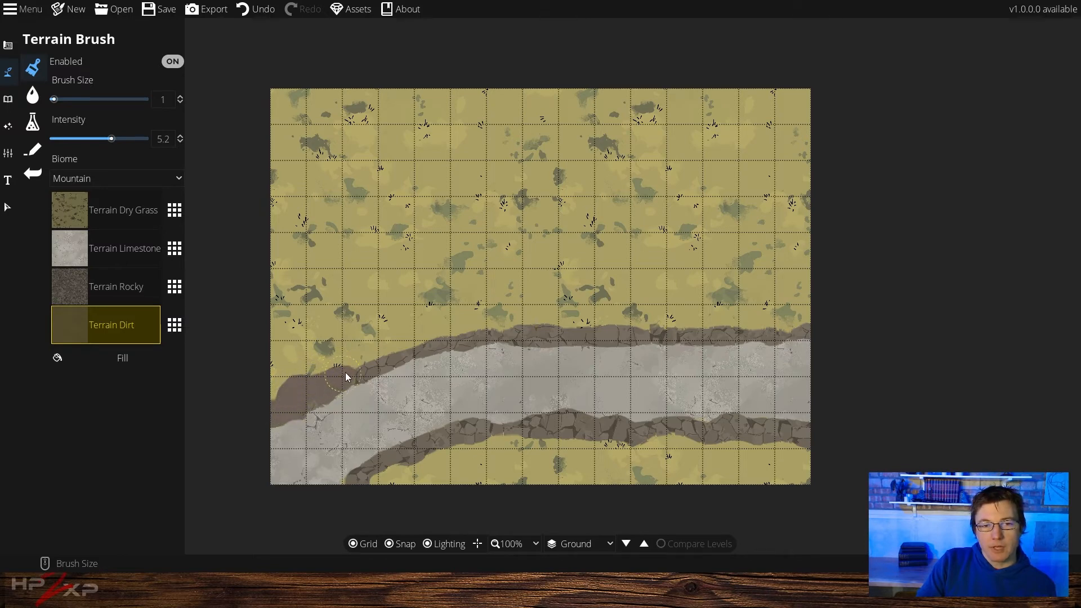
pyautogui.click(58, 287)
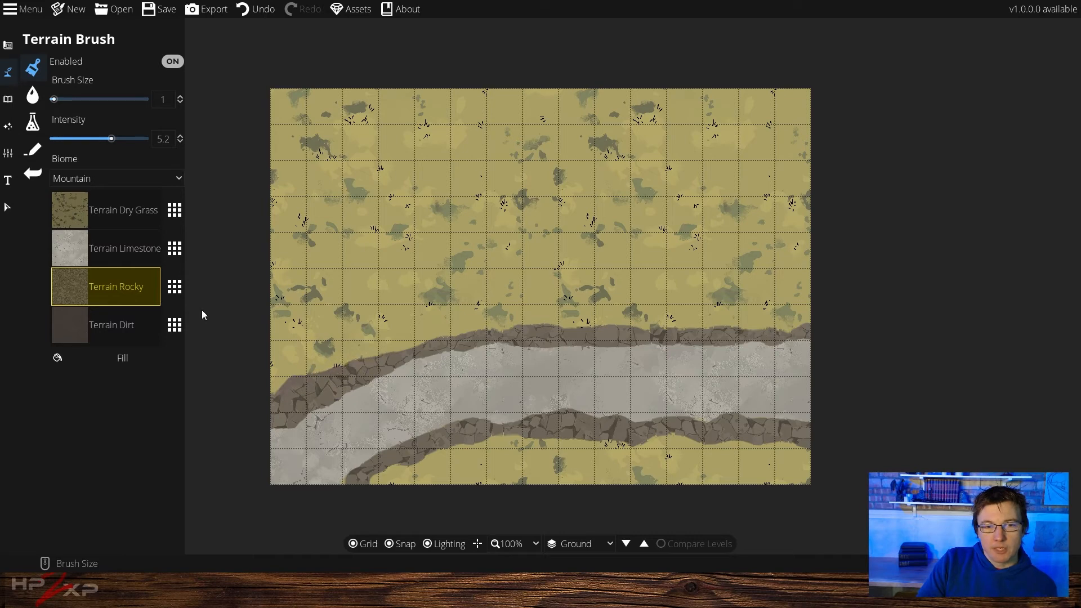
pyautogui.click(66, 218)
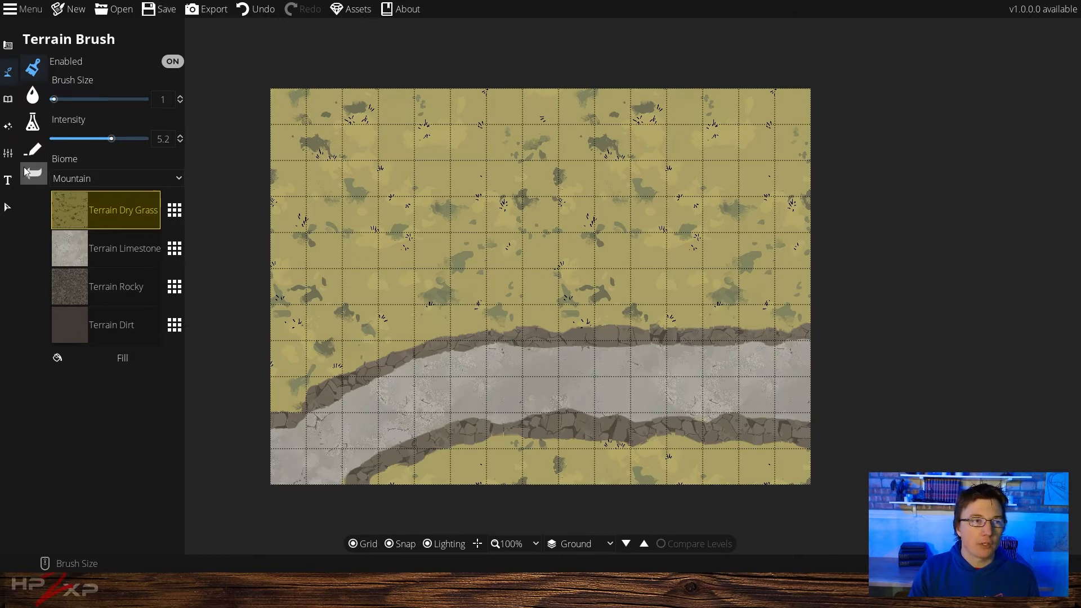
# Turn off the grid and draw a grey Hip roof about three squares wide with the Roof Tool near the top-left corner
pyautogui.click(7, 45)
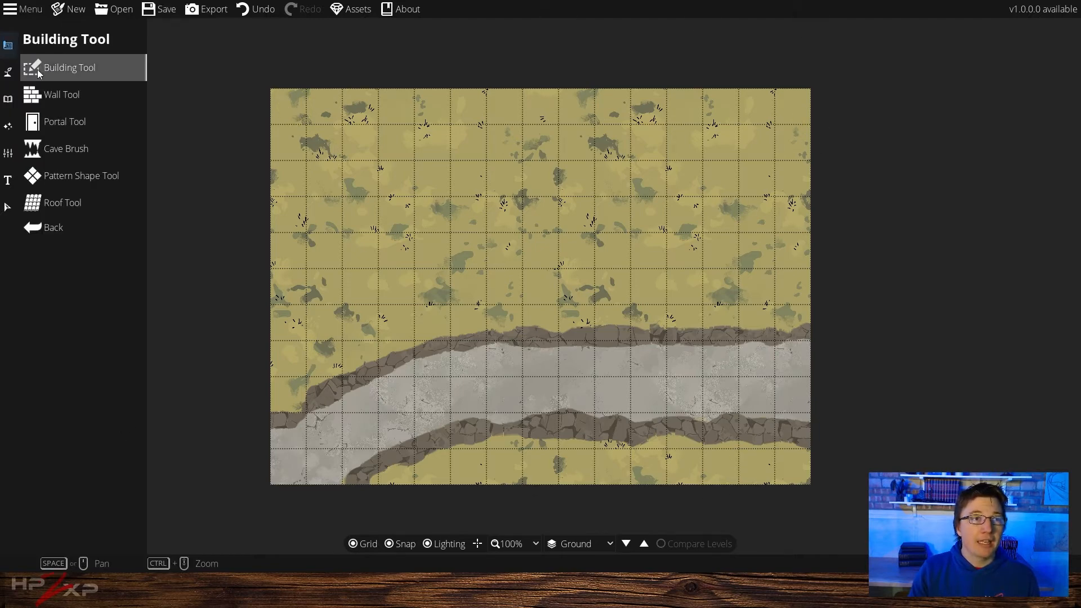
pyautogui.click(90, 206)
pyautogui.click(127, 226)
pyautogui.click(76, 182)
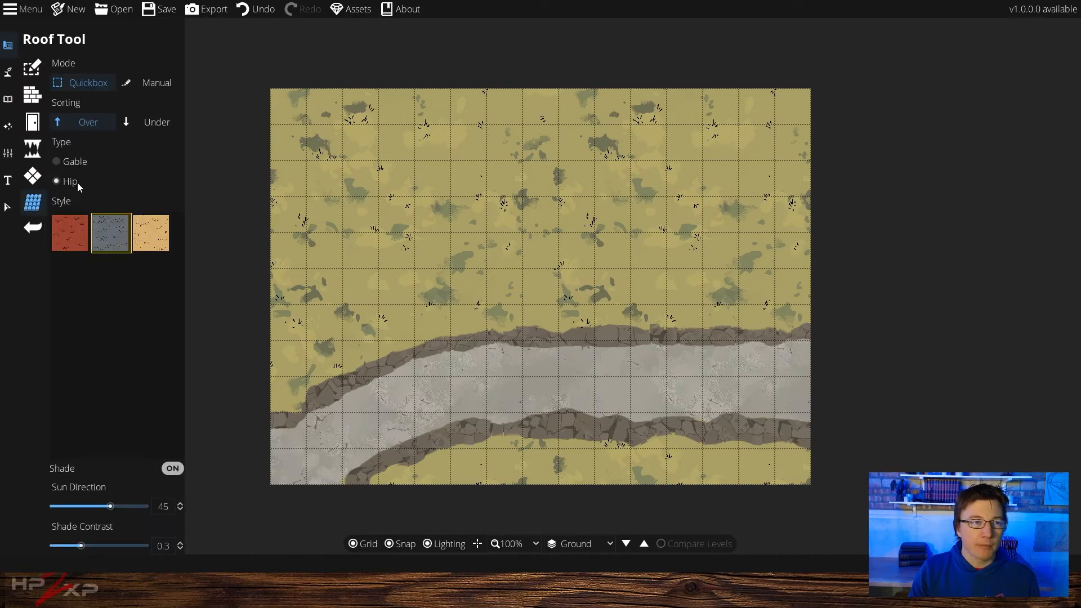
pyautogui.click(372, 545)
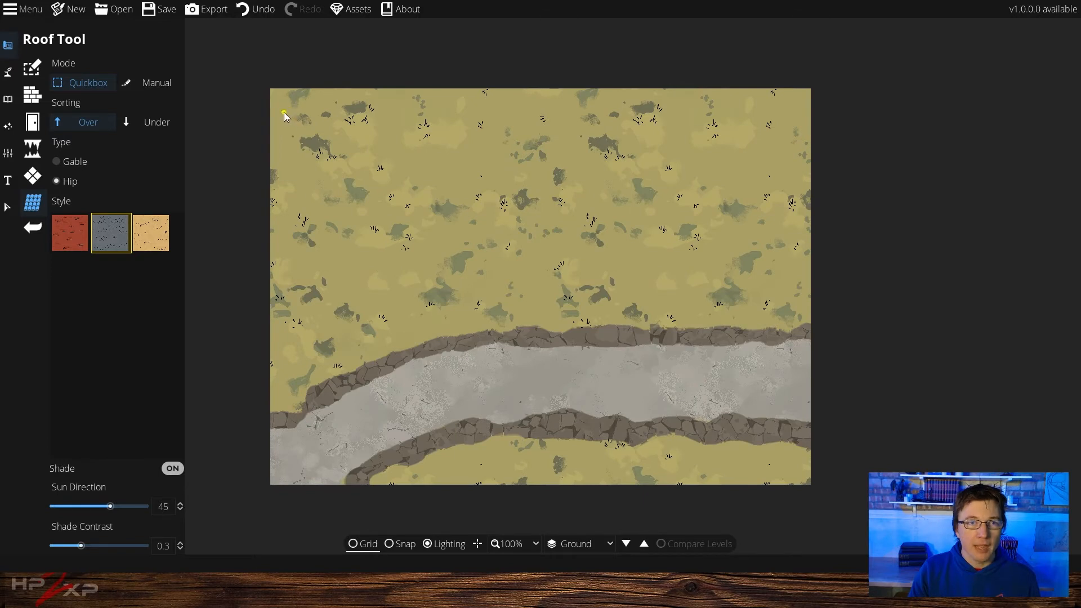
pyautogui.moveTo(286, 107); pyautogui.dragTo(385, 202)
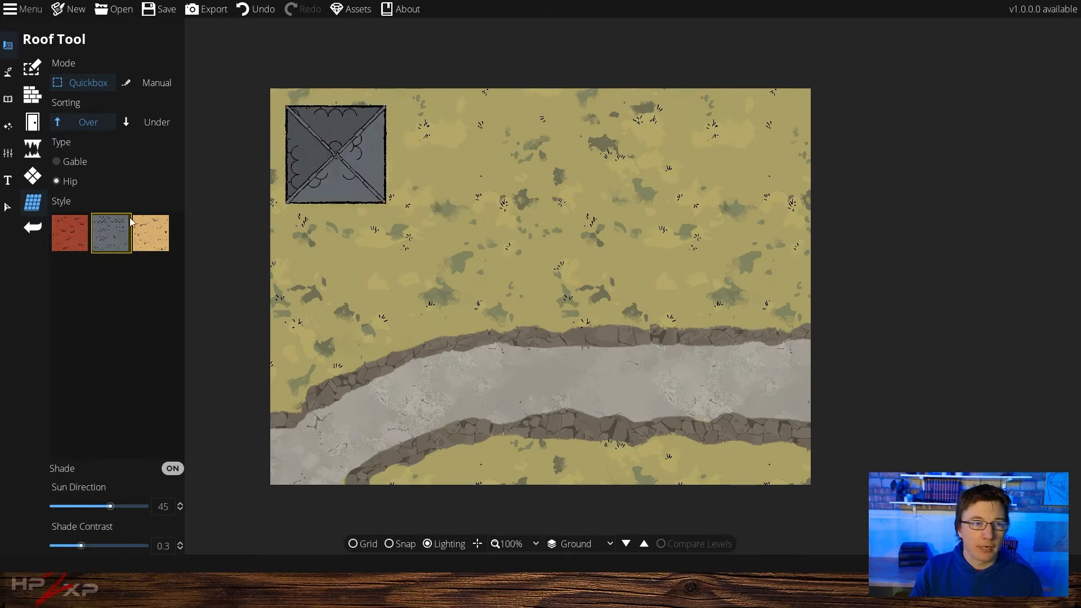
# Draw a red Hip roof to the right of the grey roof
pyautogui.click(75, 251)
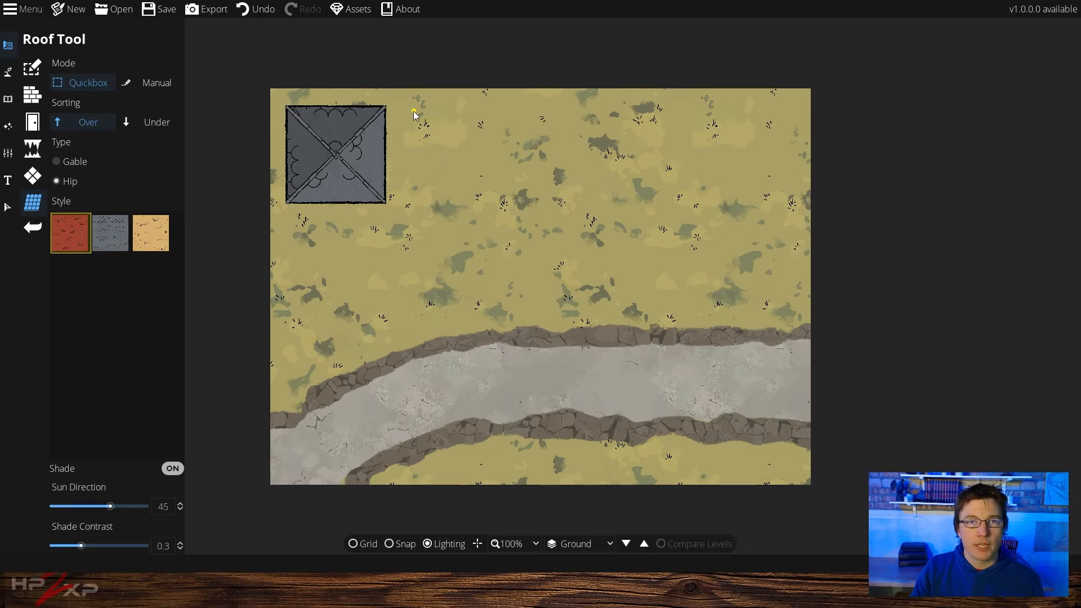
pyautogui.moveTo(414, 112); pyautogui.dragTo(518, 181)
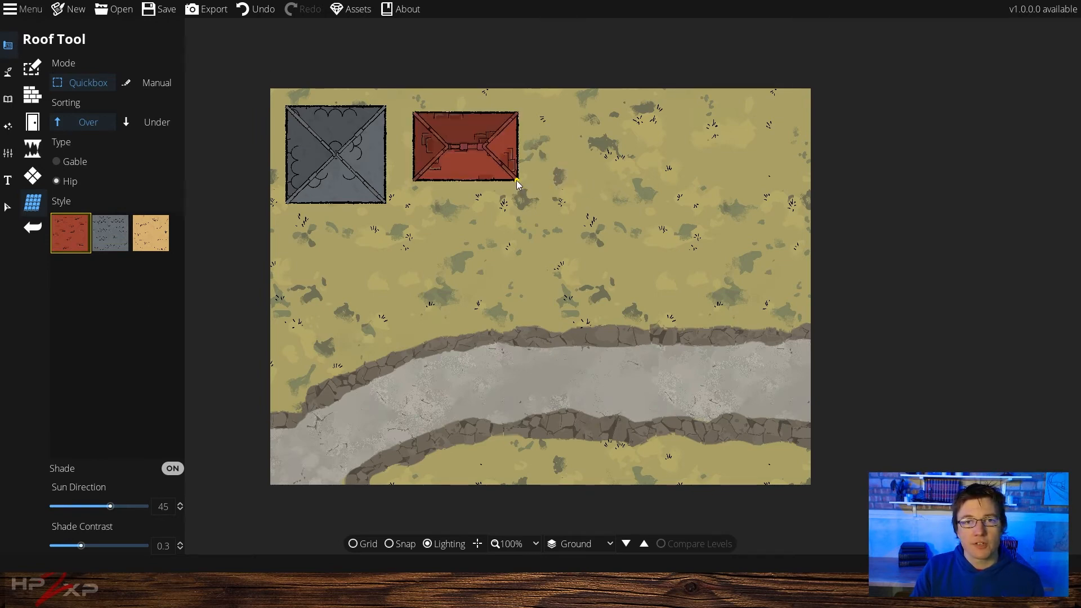
# Draw a small tan Hip roof further right near the map's top edge
pyautogui.click(150, 237)
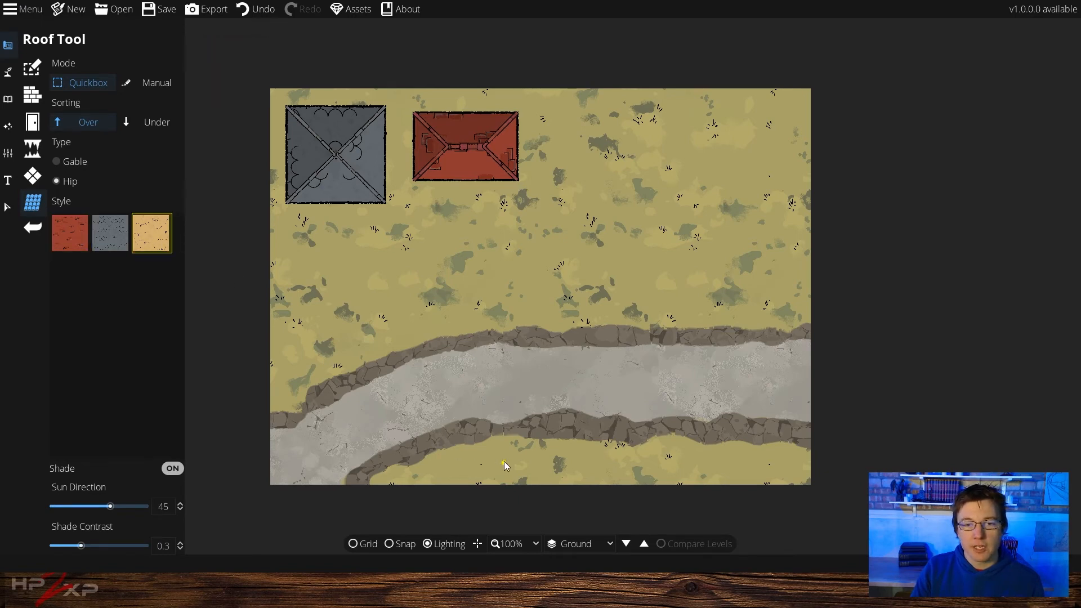
pyautogui.moveTo(543, 101); pyautogui.dragTo(583, 136)
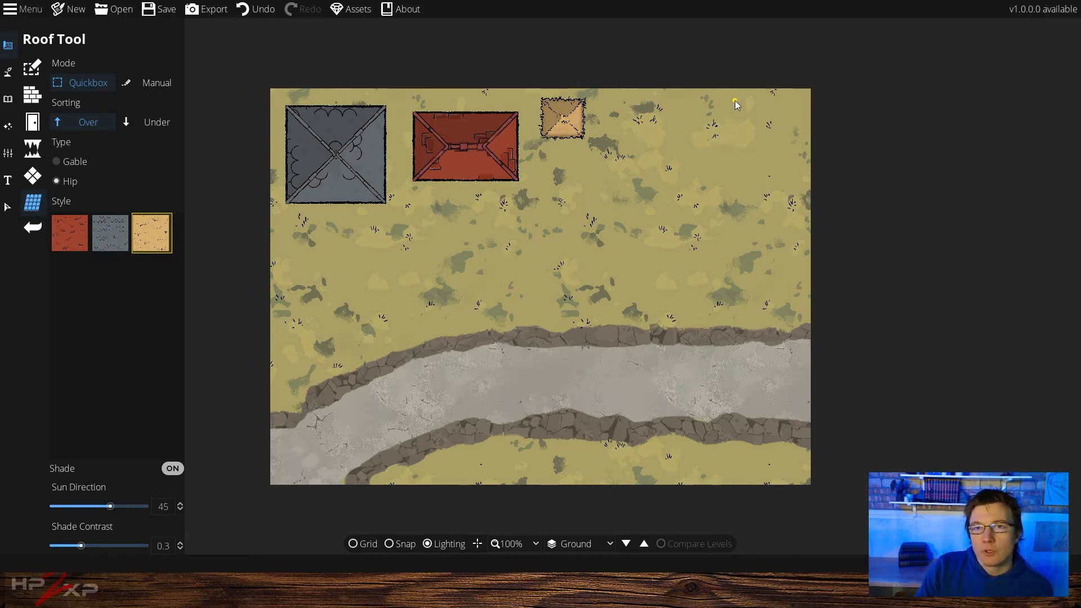
# Draw a wooden-floored building with the Building Tool to the right of the roofs
pyautogui.click(7, 45)
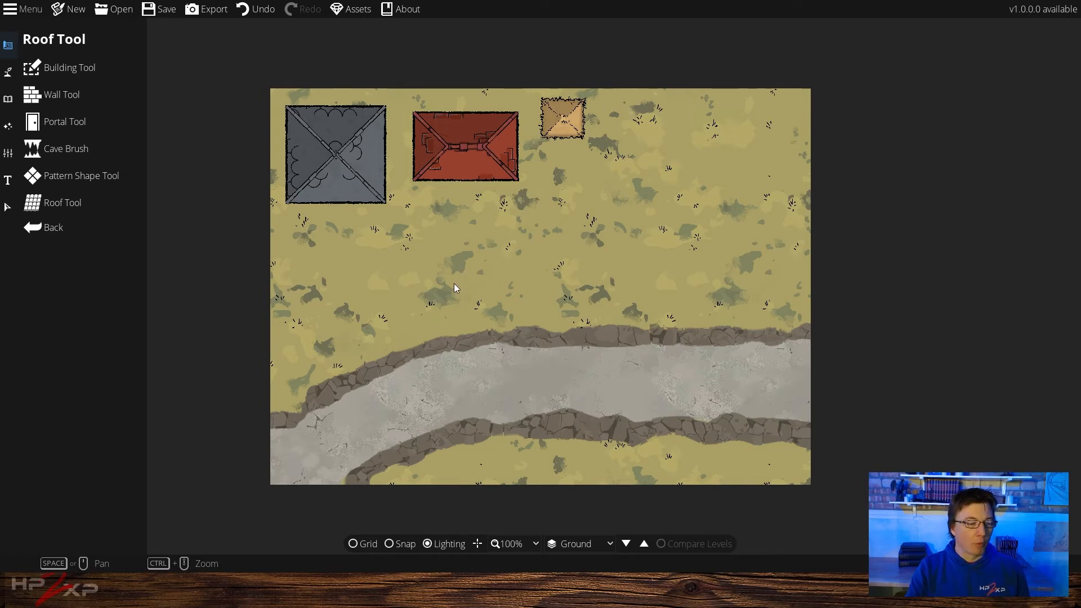
pyautogui.click(76, 66)
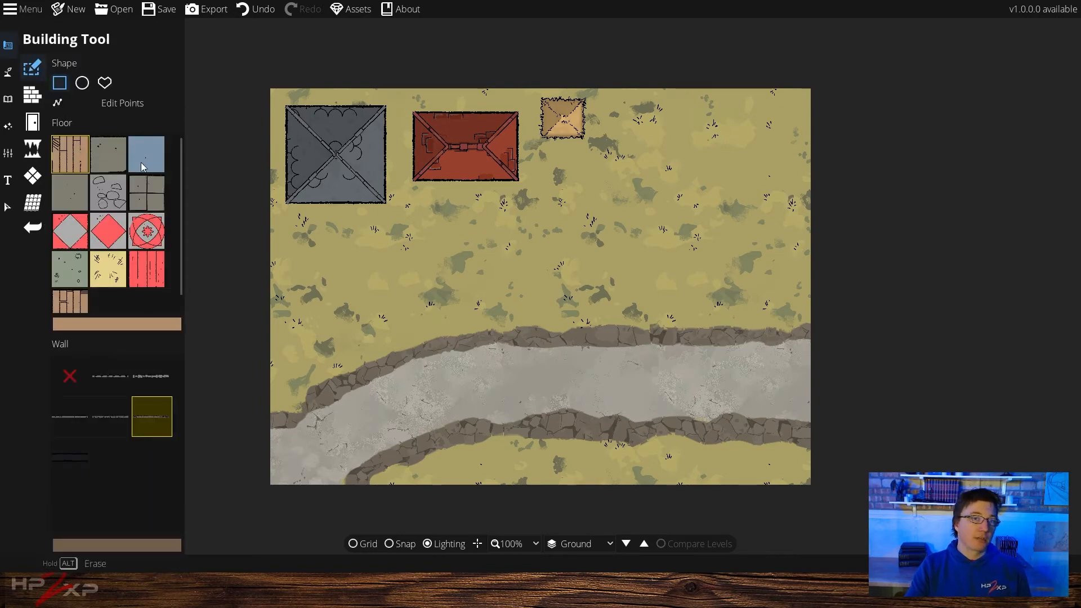
pyautogui.moveTo(582, 163); pyautogui.dragTo(748, 290)
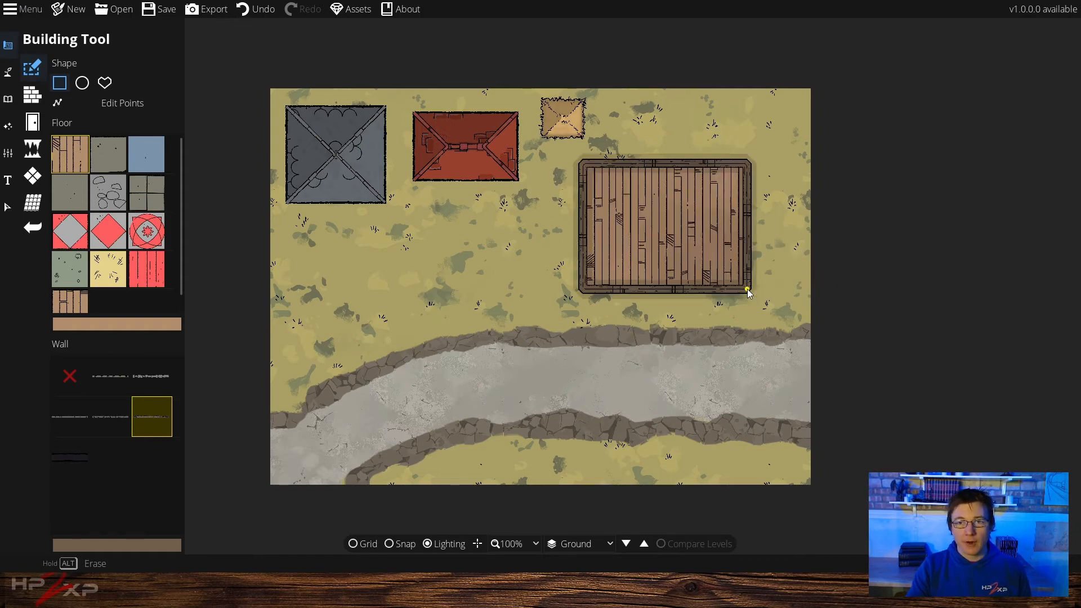
# Turn on the grid, zoom in, and undo the unsnapped building
pyautogui.click(363, 544)
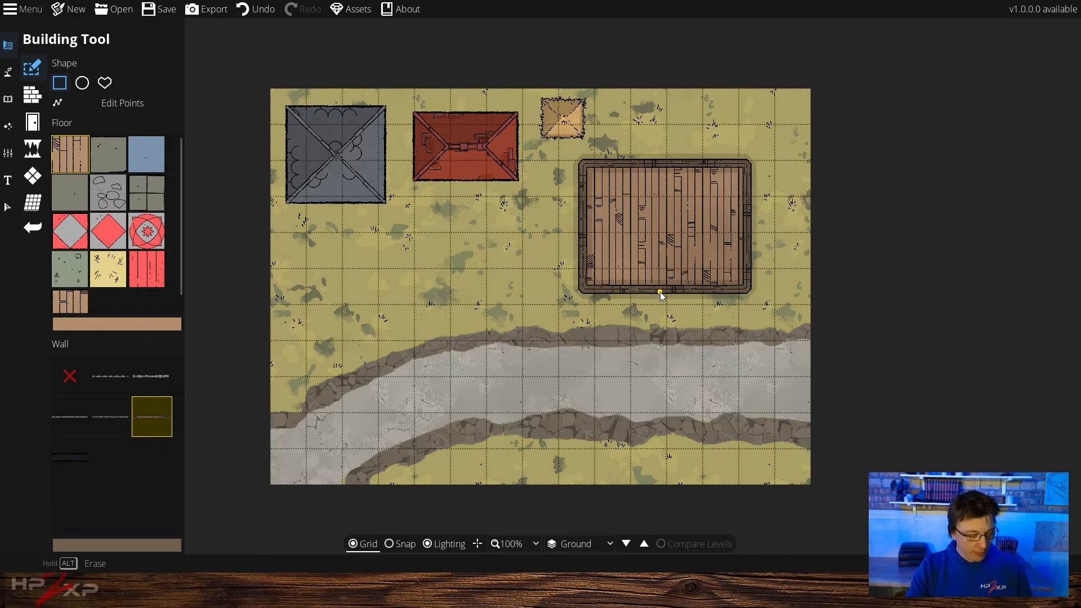
pyautogui.scroll(2, 660, 292)
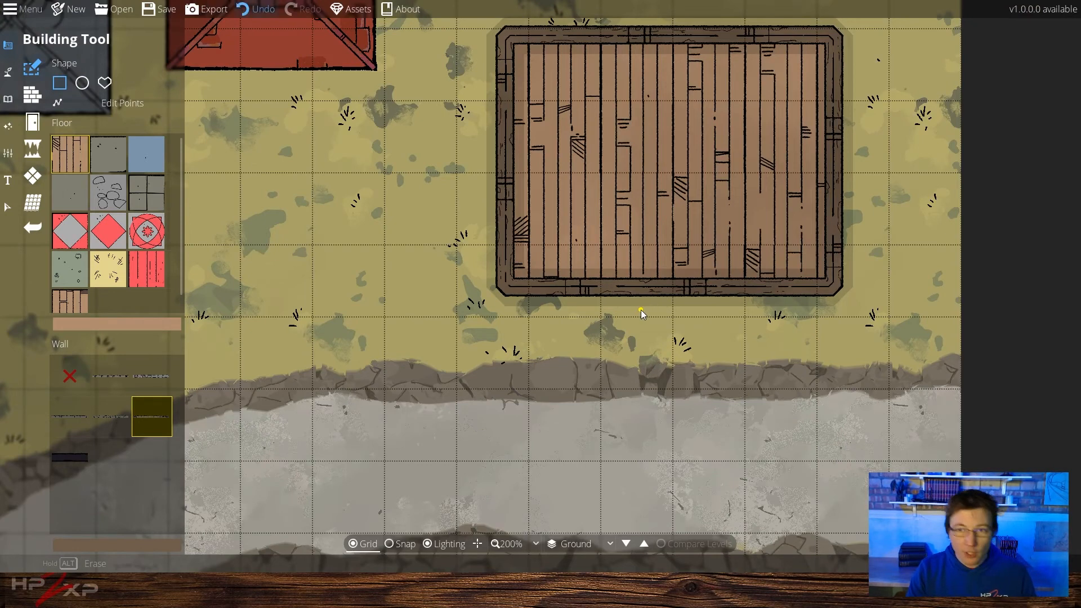
pyautogui.hotkey('ctrl', 'z')
# Enable snapping and draw a wooden-floored building about four by three squares right of the roofs
pyautogui.click(397, 545)
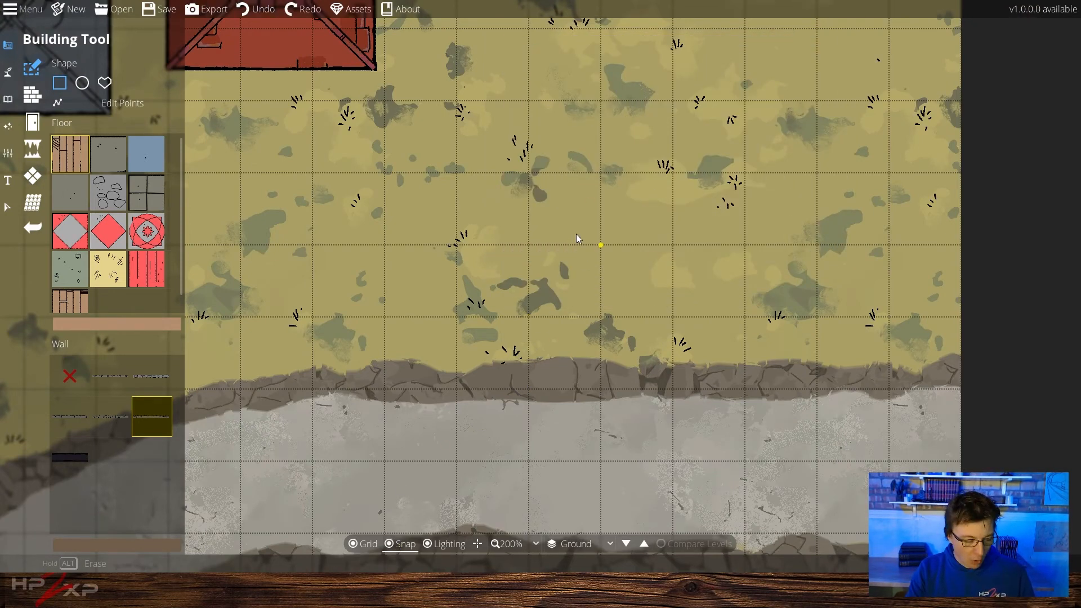
pyautogui.moveTo(575, 237); pyautogui.dragTo(566, 315)
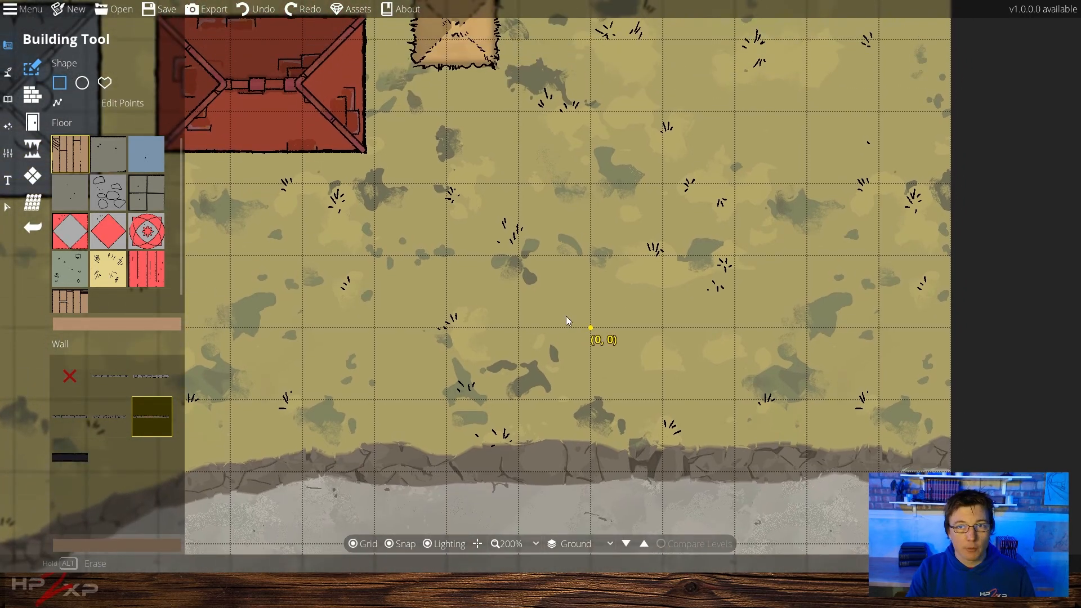
pyautogui.moveTo(525, 124); pyautogui.dragTo(799, 332)
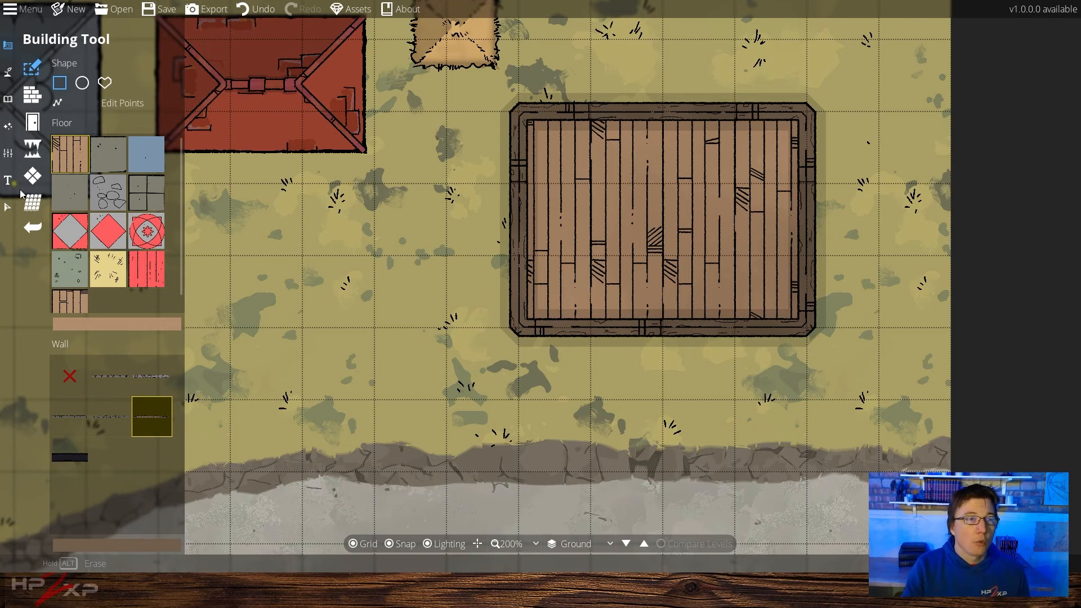
# Try placing a door in the building's bottom wall with the Portal Tool, then undo it
pyautogui.click(26, 125)
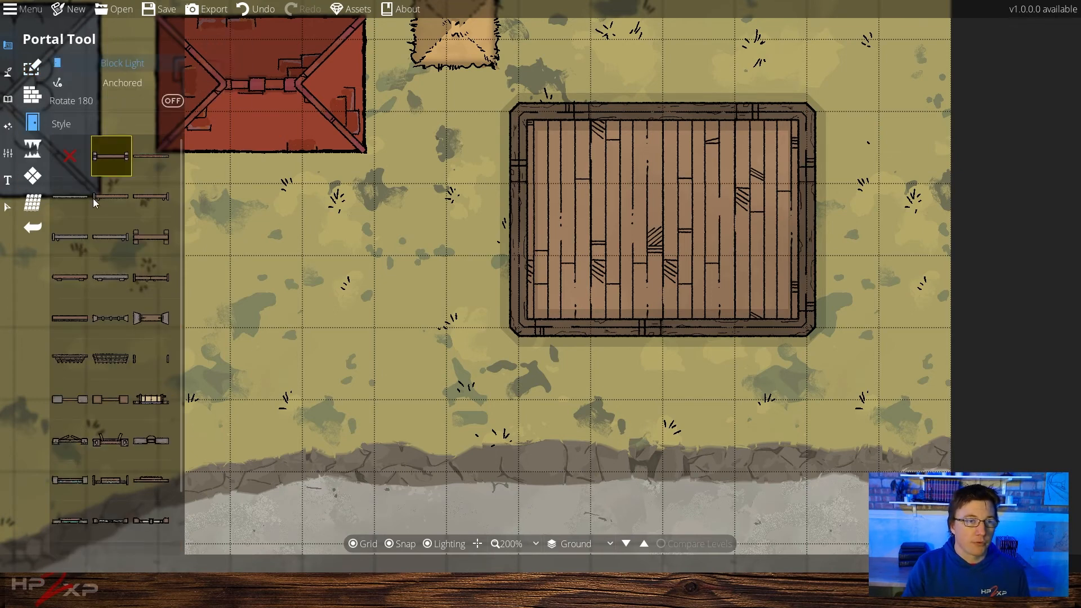
pyautogui.click(111, 196)
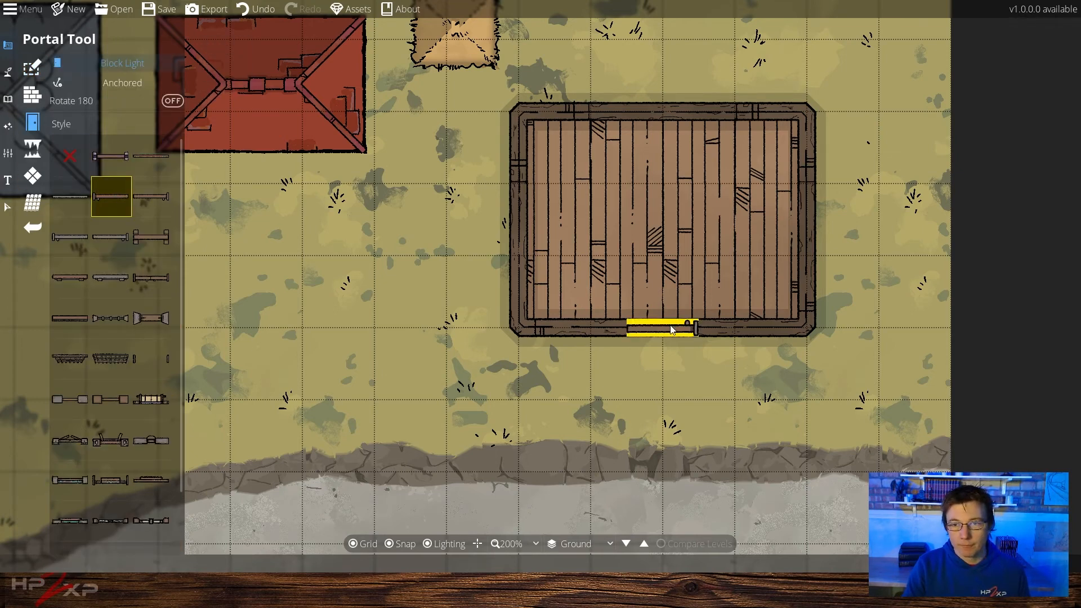
pyautogui.click(672, 330)
pyautogui.hotkey('ctrl', 'z')
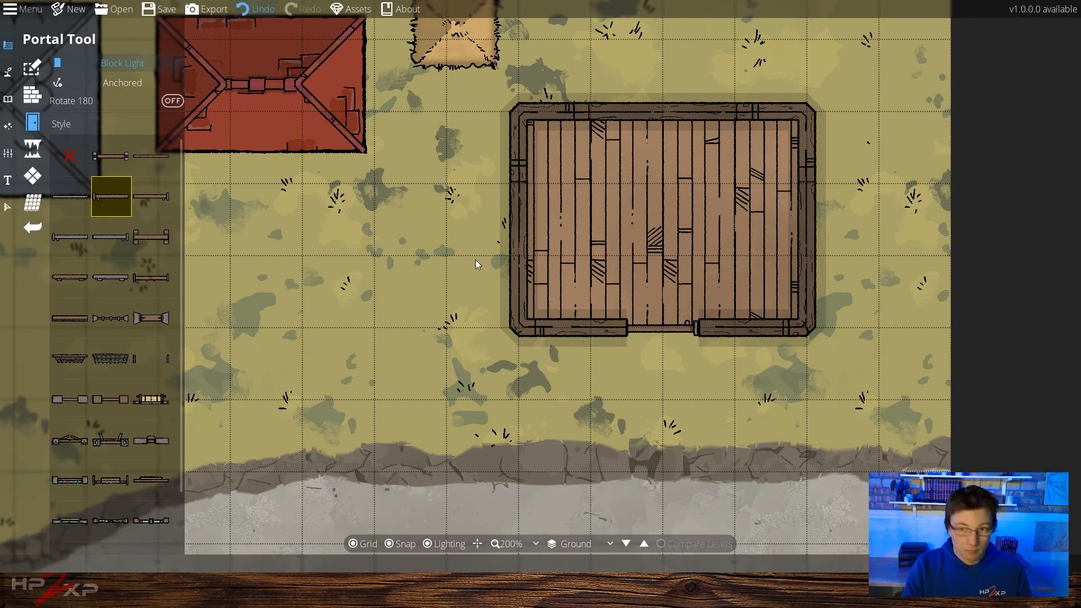
pyautogui.hotkey('ctrl', 'z')
# Pick a different door style, turn on Rotate 180, and place it in the building's bottom wall
pyautogui.click(163, 205)
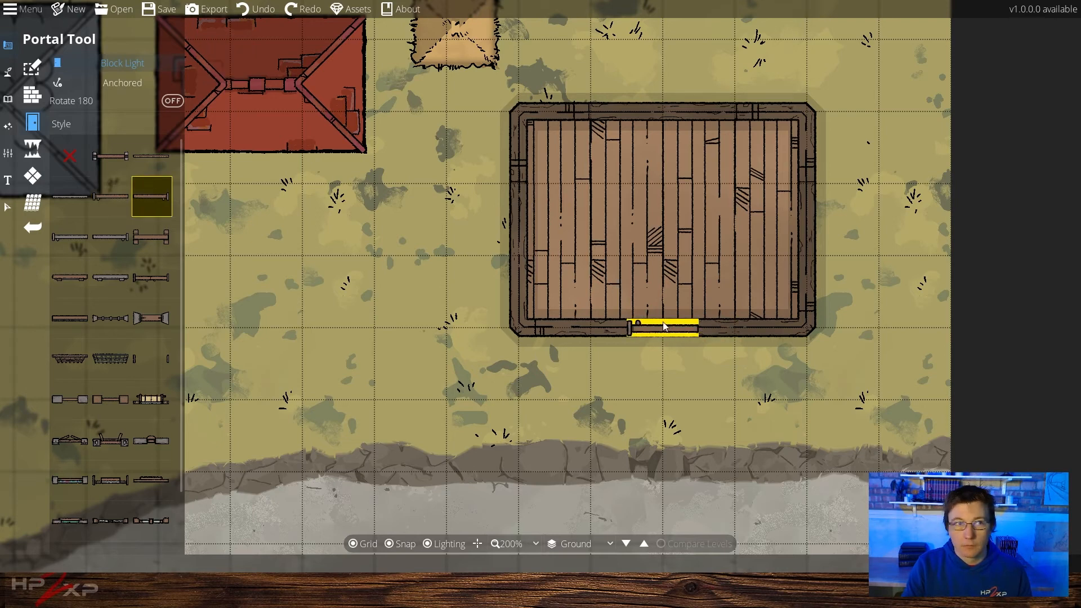
pyautogui.click(90, 105)
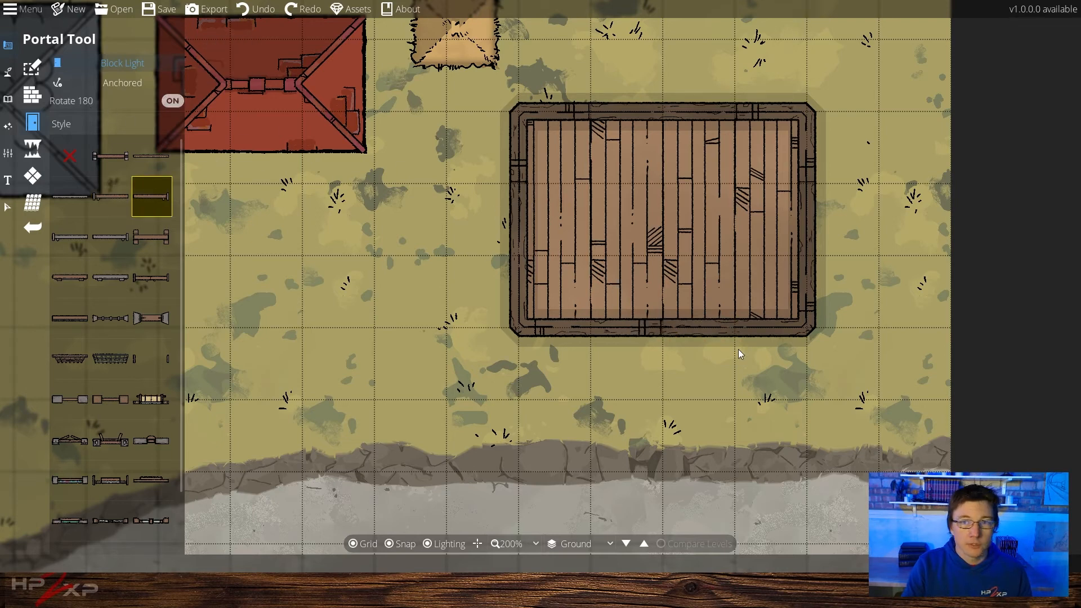
pyautogui.click(663, 329)
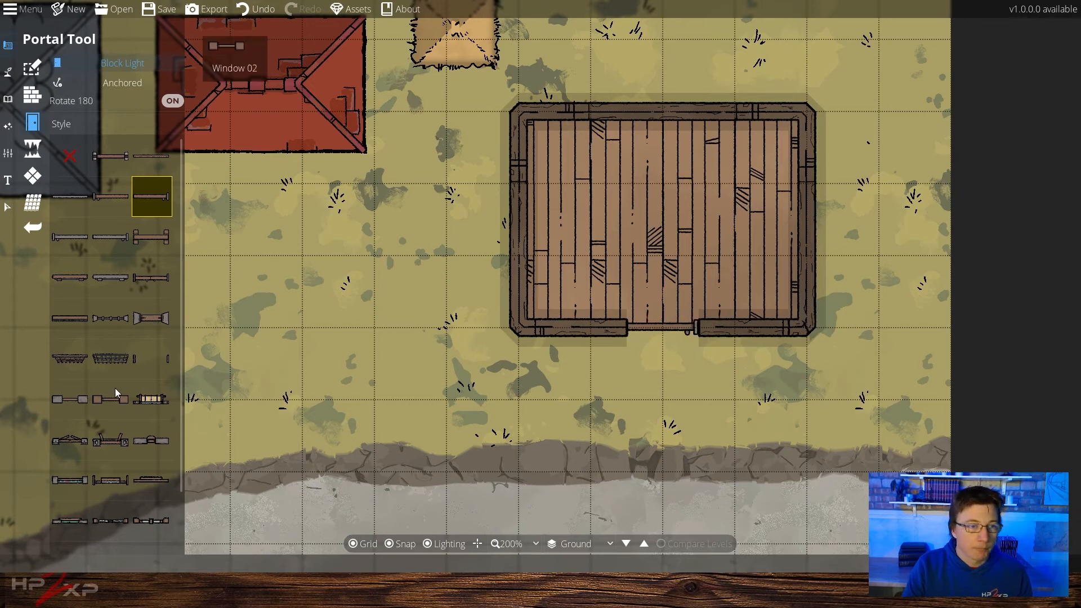
# Choose a double-door style with Rotate 180 off and place doors in the building's top and right walls
pyautogui.click(78, 442)
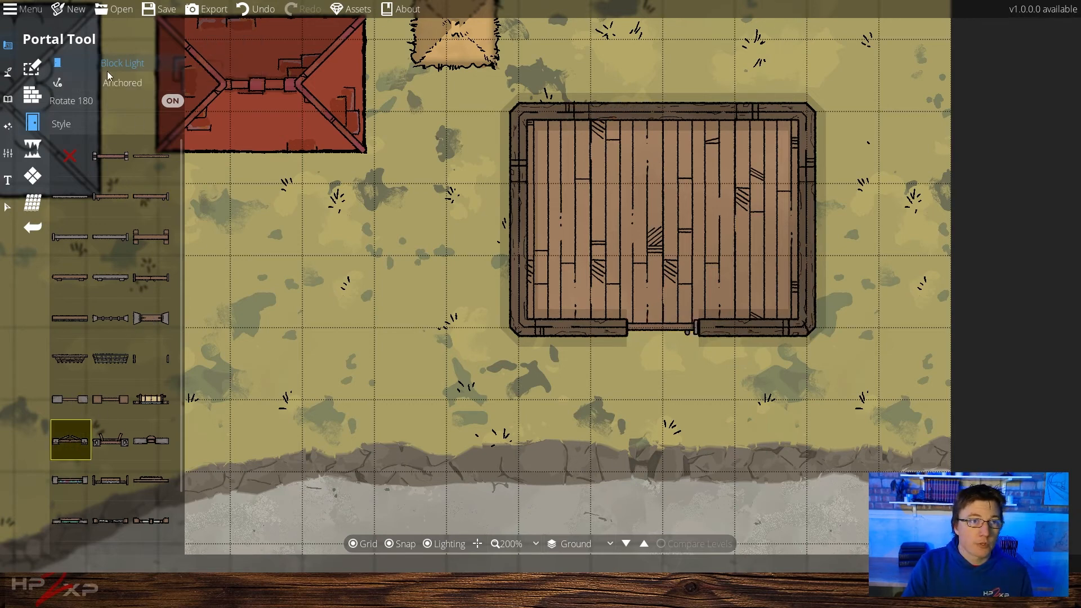
pyautogui.click(71, 103)
pyautogui.click(626, 111)
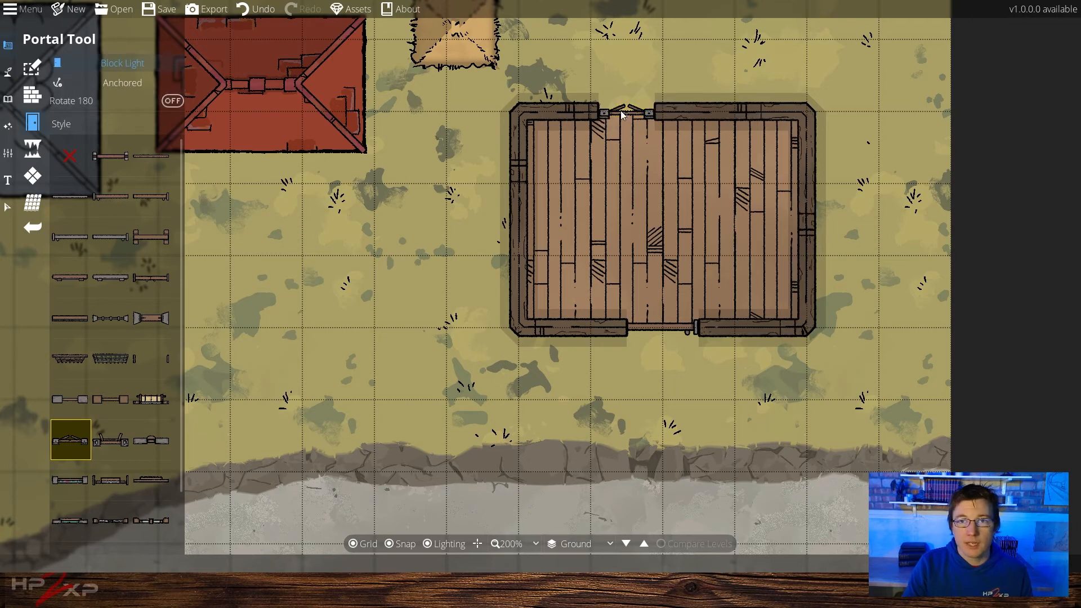
pyautogui.click(819, 179)
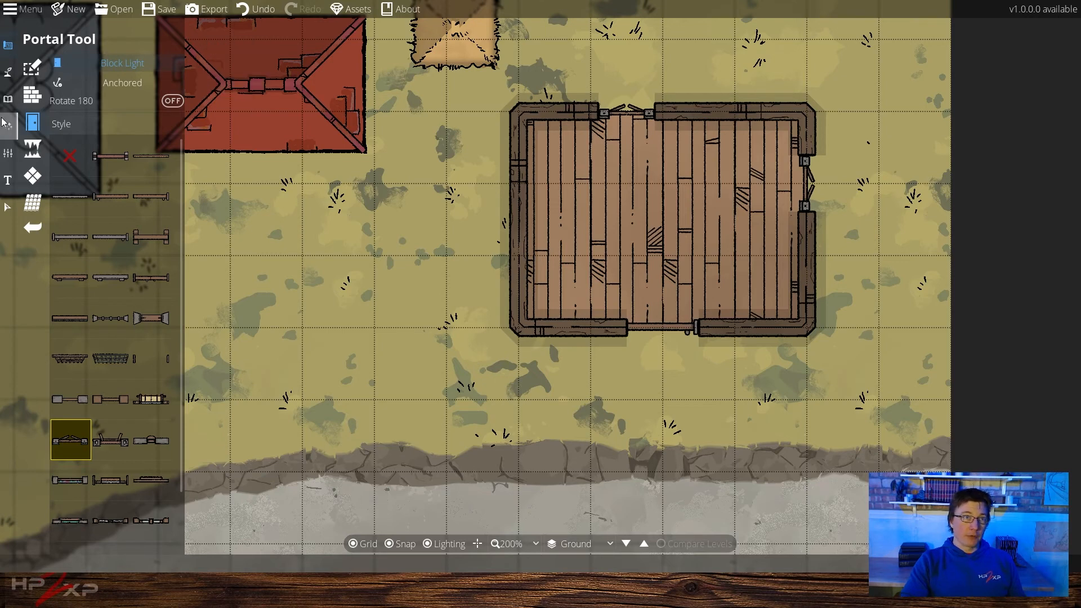
# Open the Object Tool, search the library for campfire, and place a campfire on the grass left of centre
pyautogui.click(10, 49)
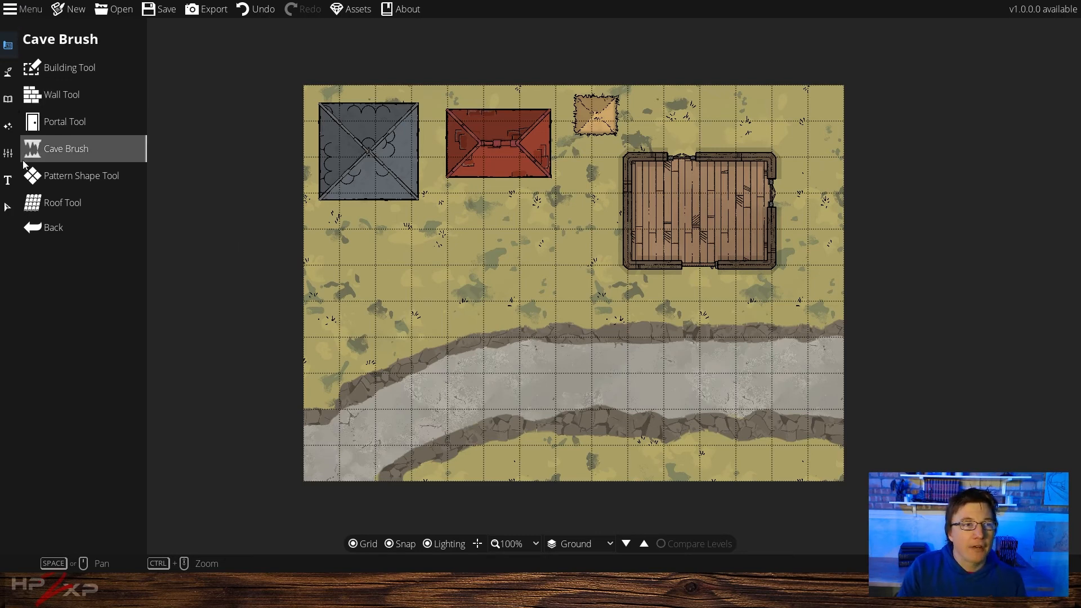
pyautogui.click(8, 73)
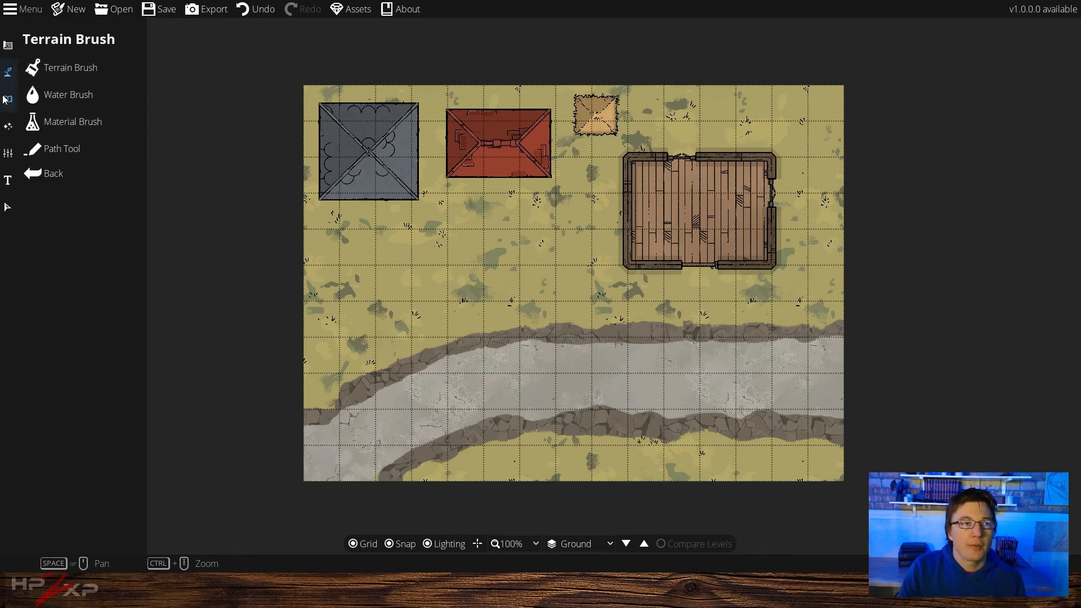
pyautogui.click(8, 99)
pyautogui.click(51, 72)
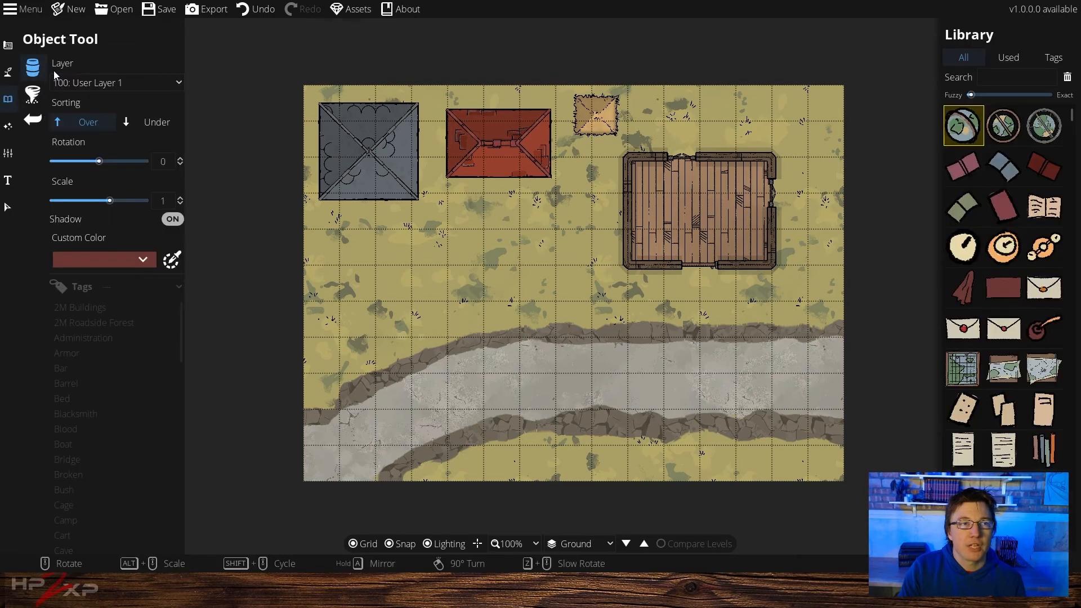
pyautogui.click(994, 79)
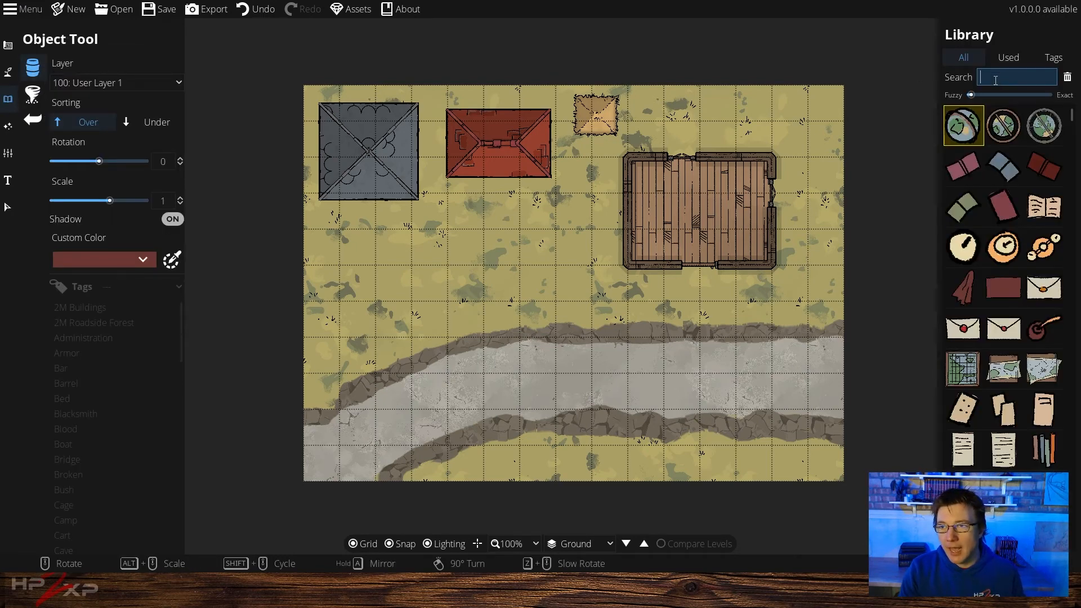
pyautogui.write('campfire')
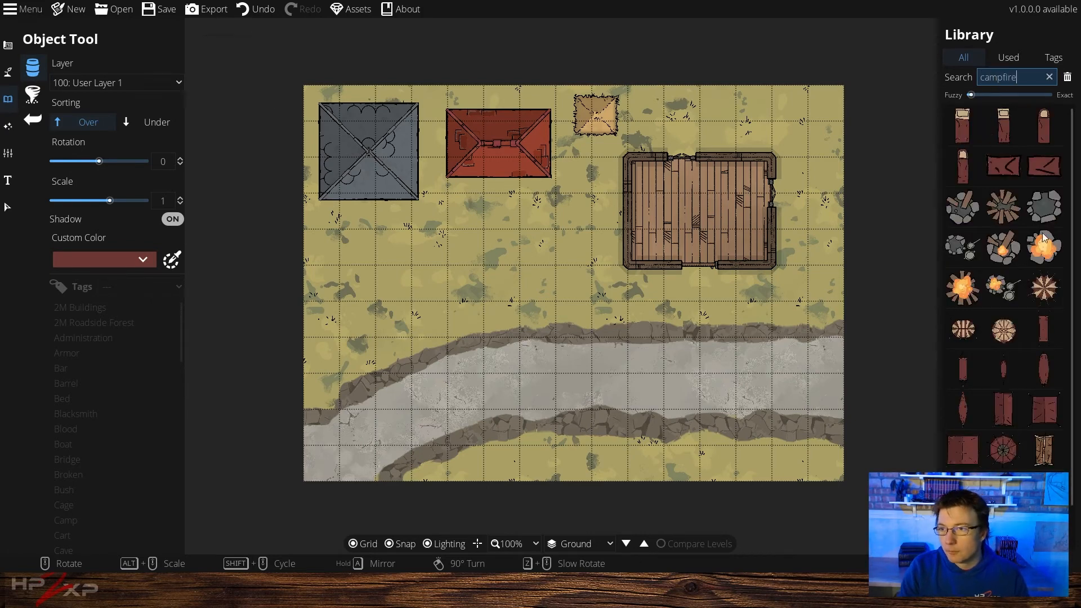
pyautogui.click(1044, 239)
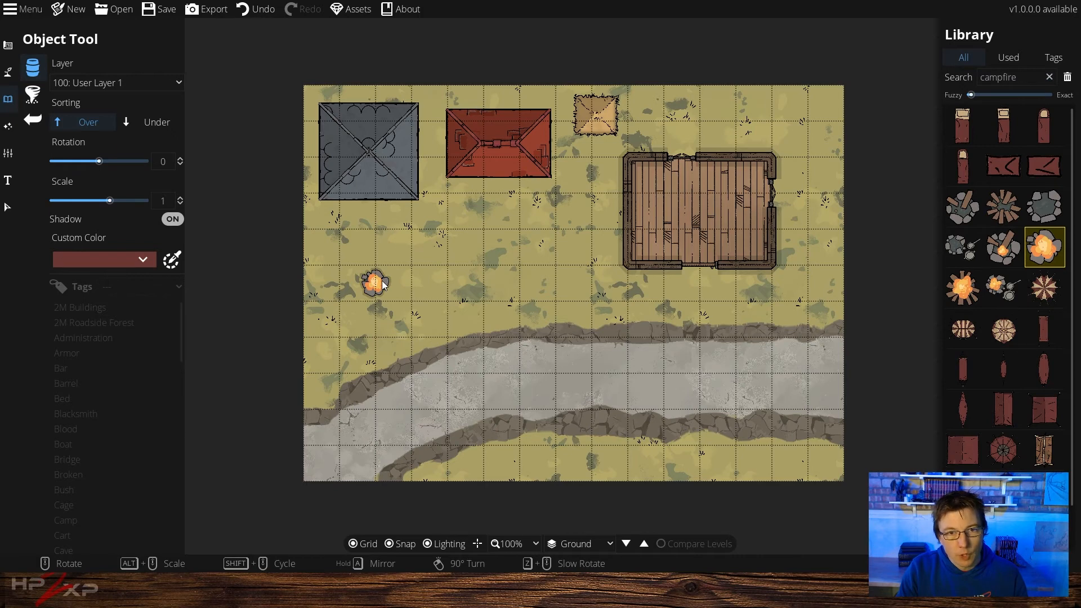
pyautogui.click(365, 285)
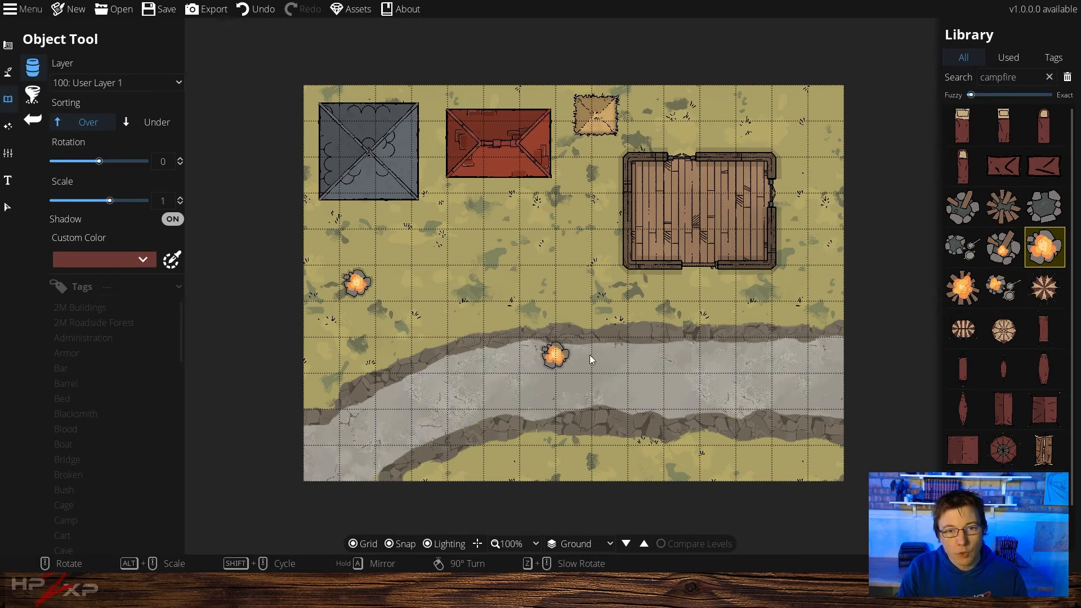
# Add a light with range 1 and intensity 1 over the campfire using the Light Tool
pyautogui.moveTo(986, 446)
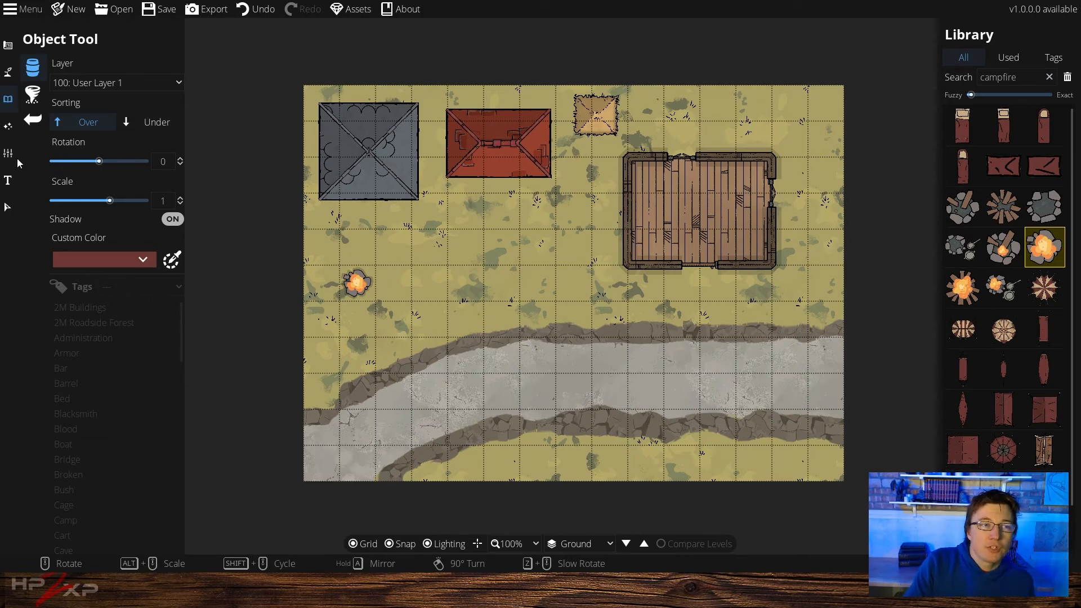
pyautogui.click(8, 127)
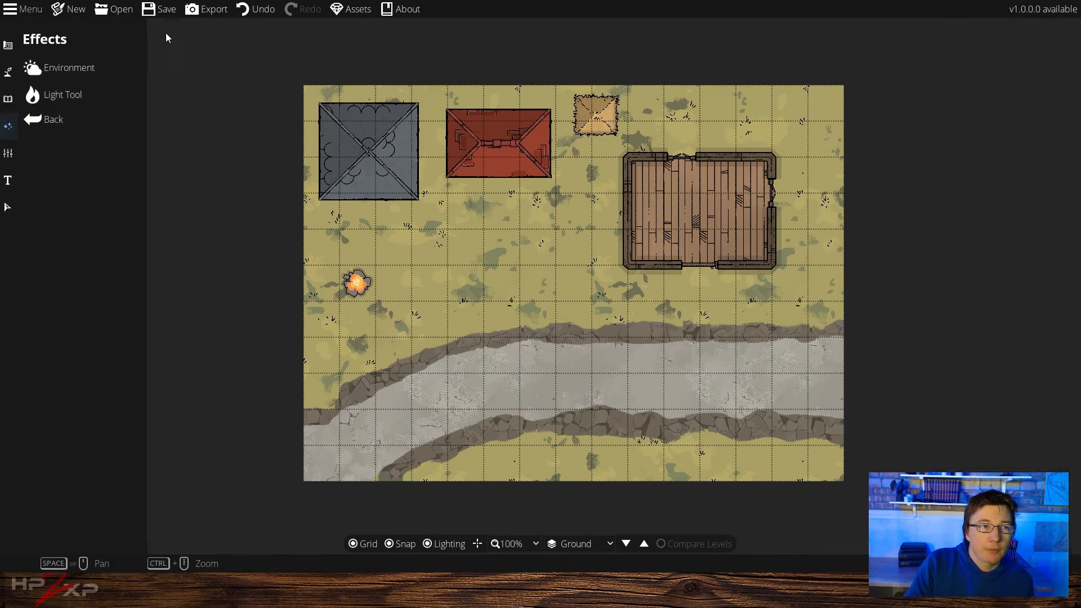
pyautogui.click(70, 92)
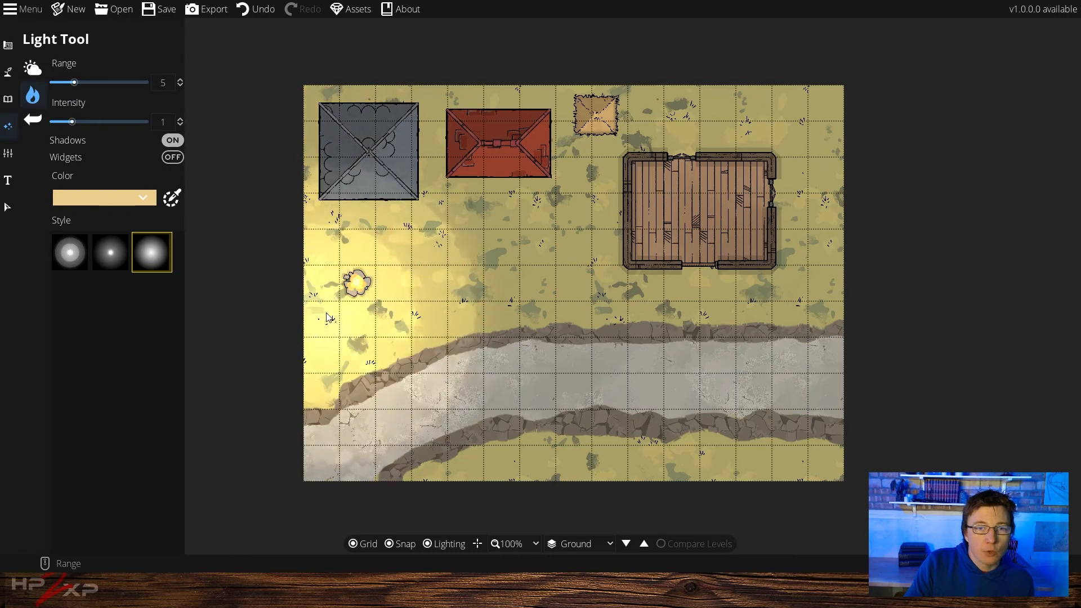
pyautogui.scroll(-9, 354, 290)
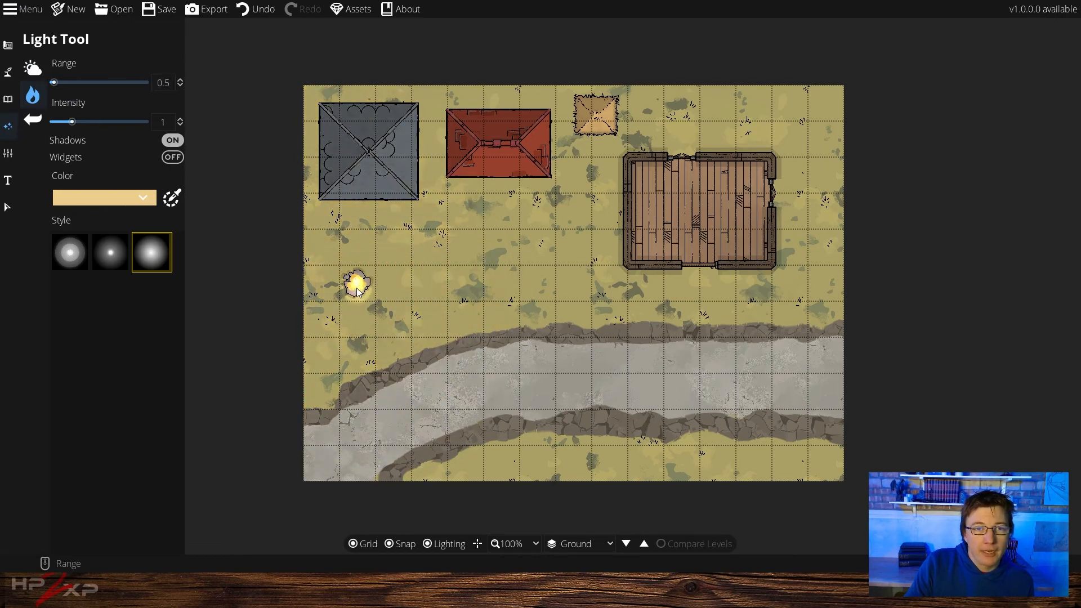
pyautogui.scroll(1, 358, 292)
pyautogui.click(358, 282)
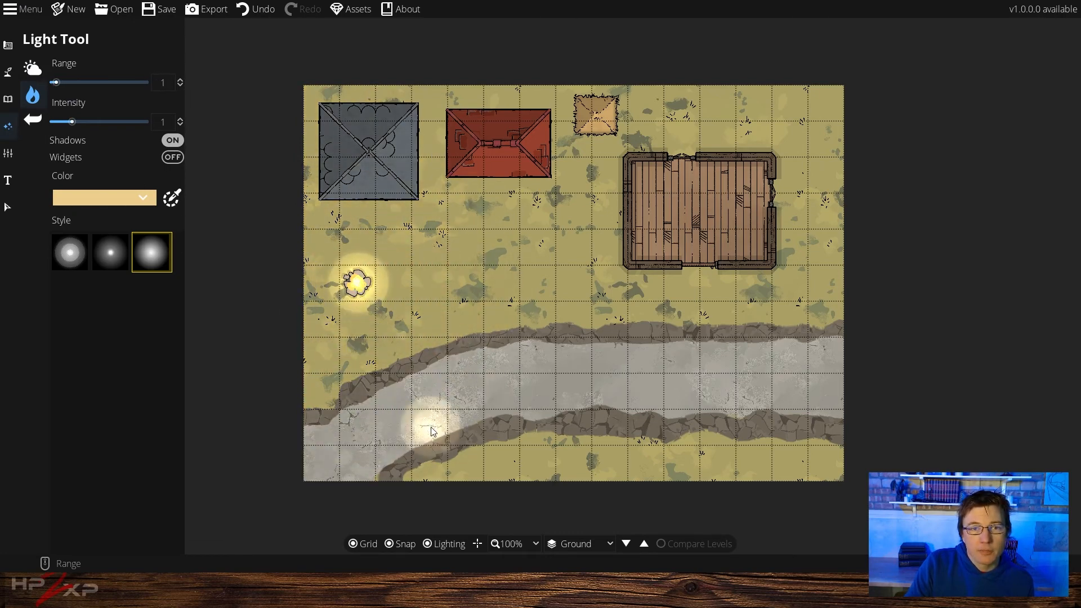
# Reopen the Object Tool, search the library for table, and place a round table inside the building
pyautogui.click(8, 45)
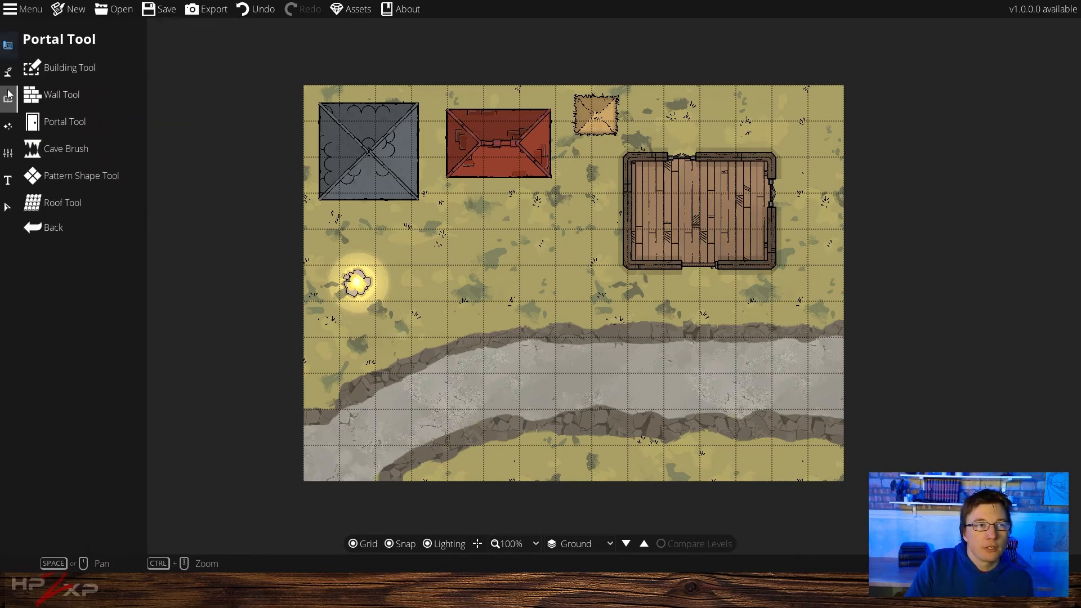
pyautogui.click(9, 99)
pyautogui.click(77, 63)
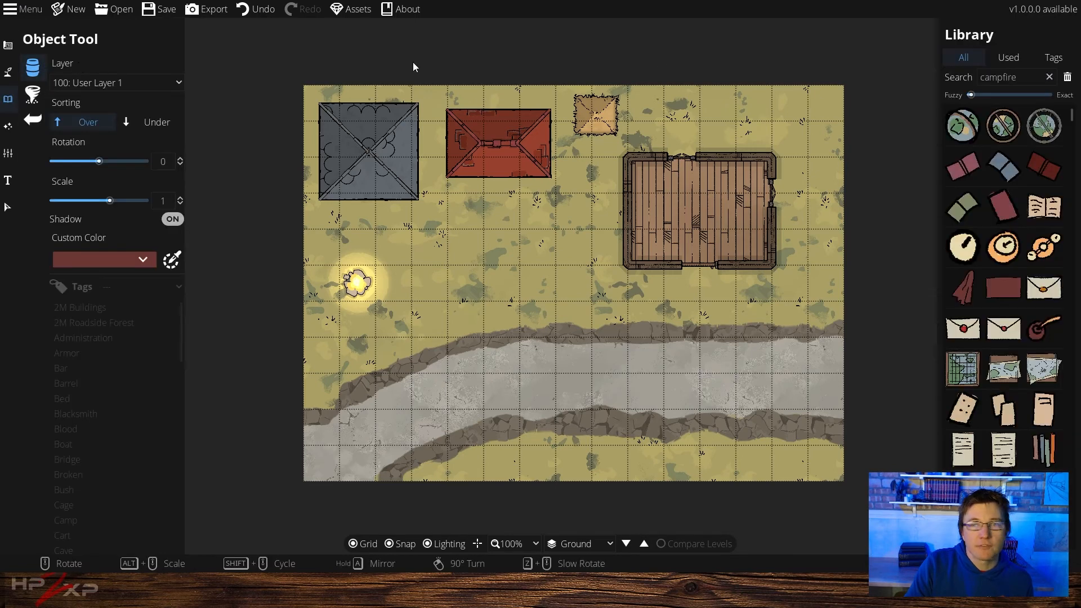
pyautogui.click(1049, 77)
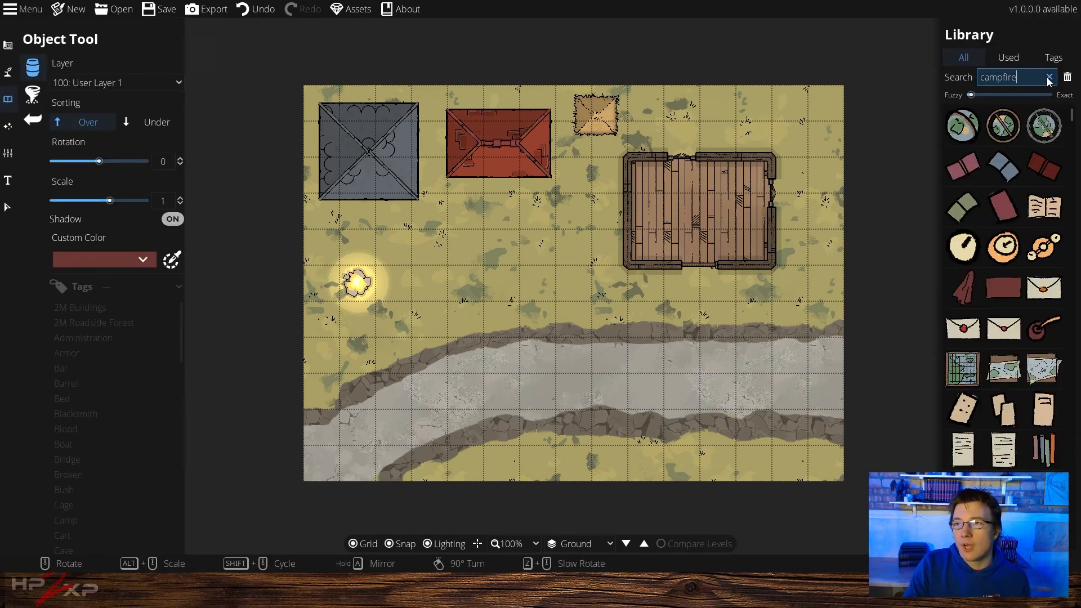
pyautogui.write('table')
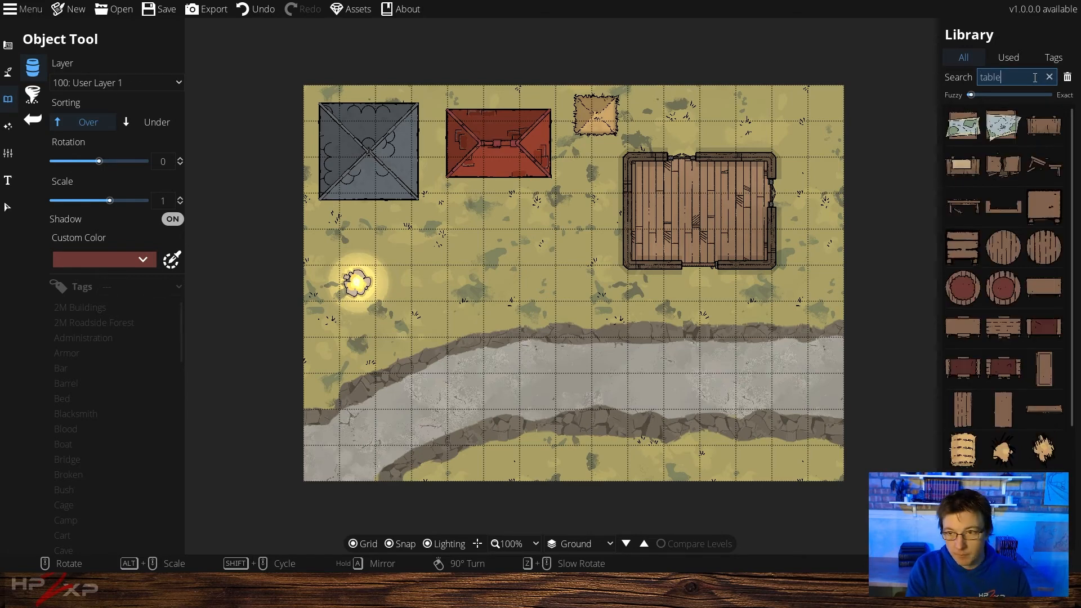
pyautogui.click(964, 289)
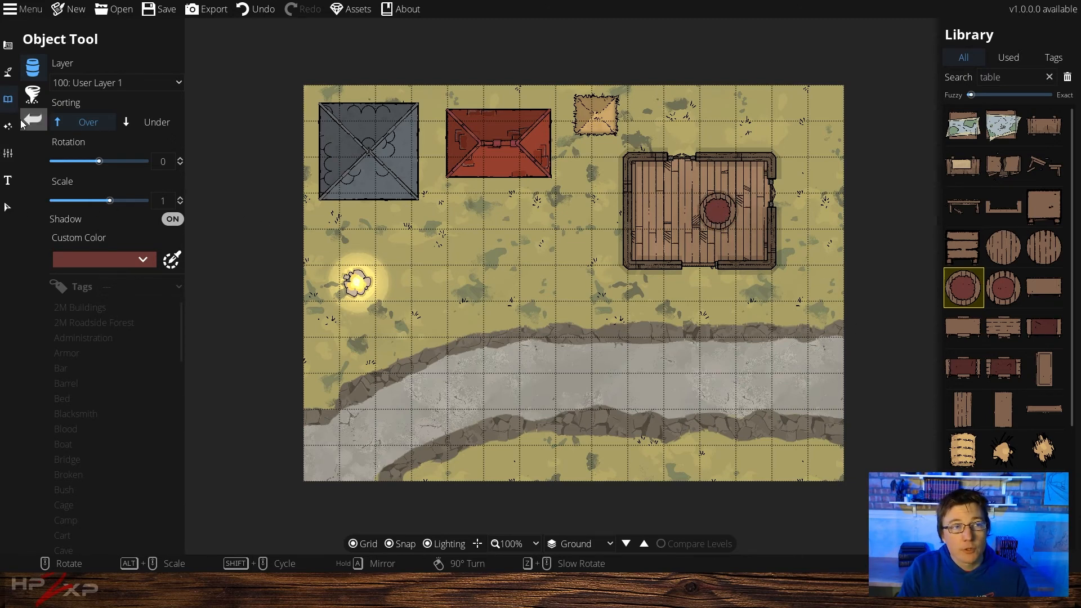
# Add a light with range 1 over the round table using the Light Tool
pyautogui.click(9, 133)
pyautogui.click(69, 96)
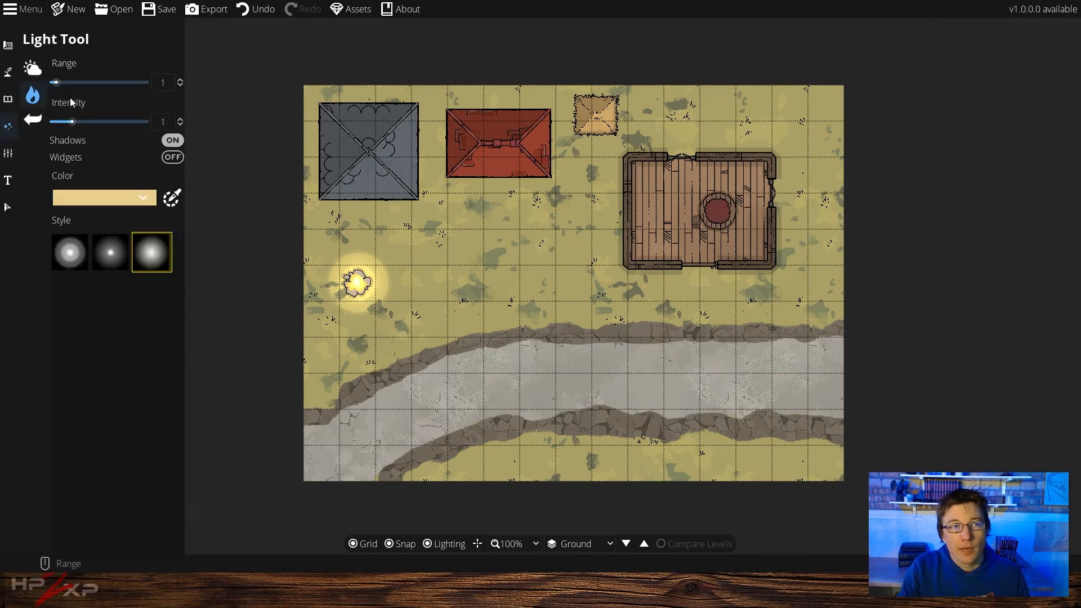
pyautogui.scroll(-1, 722, 211)
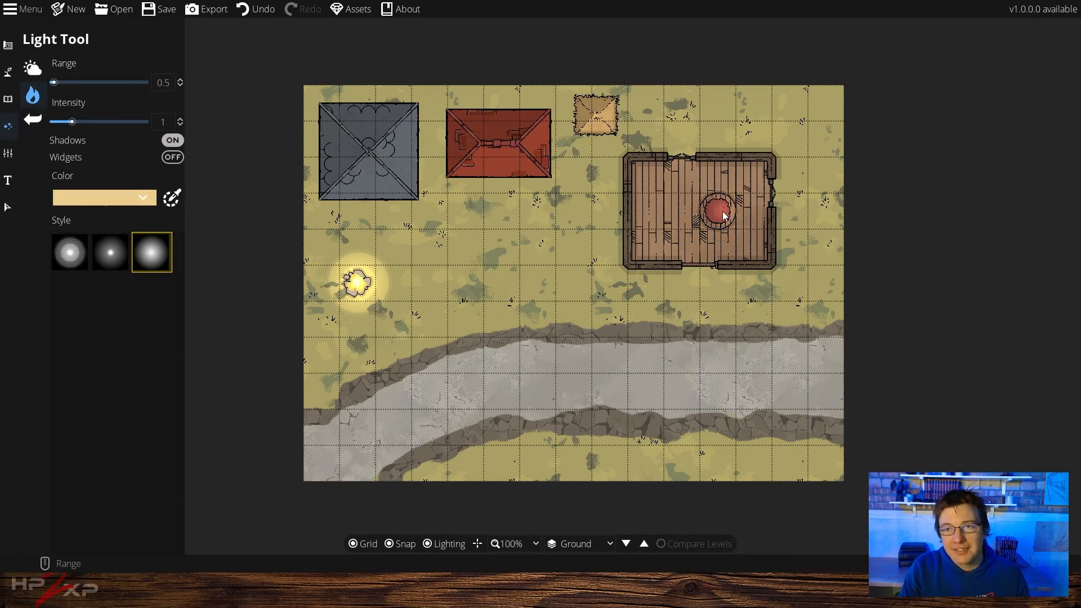
pyautogui.scroll(1, 718, 214)
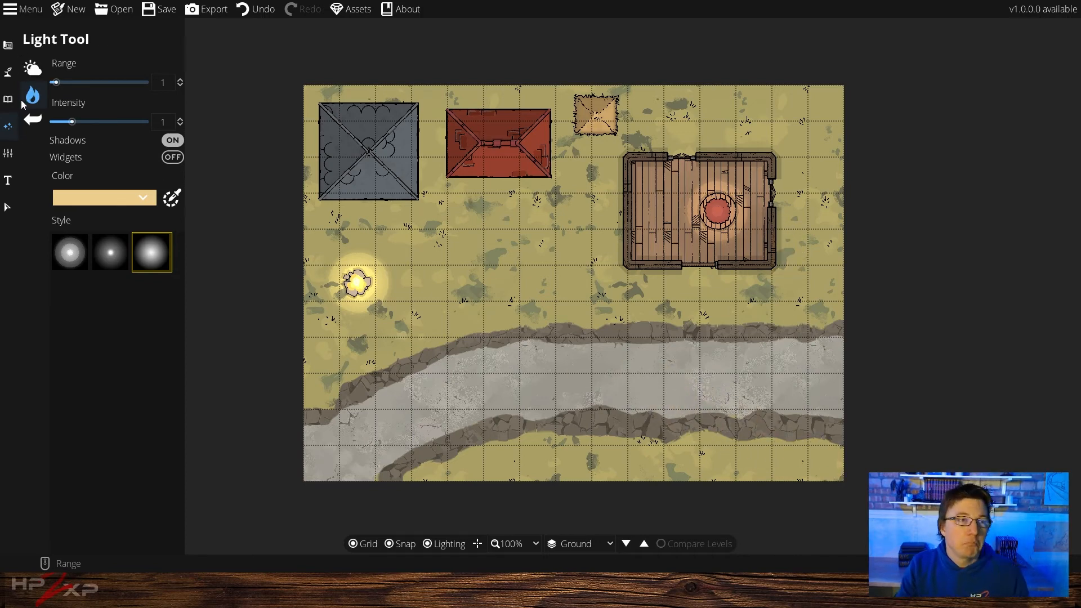
# Return to the Object Tool, search the library for lamp, and place a bowl lamp on the table
pyautogui.click(66, 67)
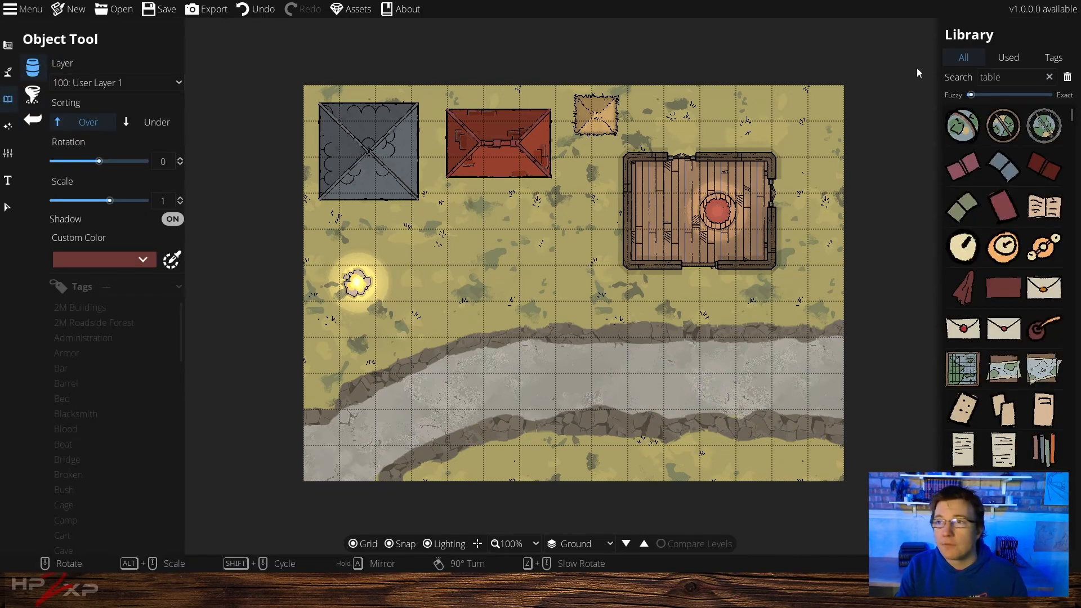
pyautogui.click(1052, 79)
pyautogui.click(1049, 77)
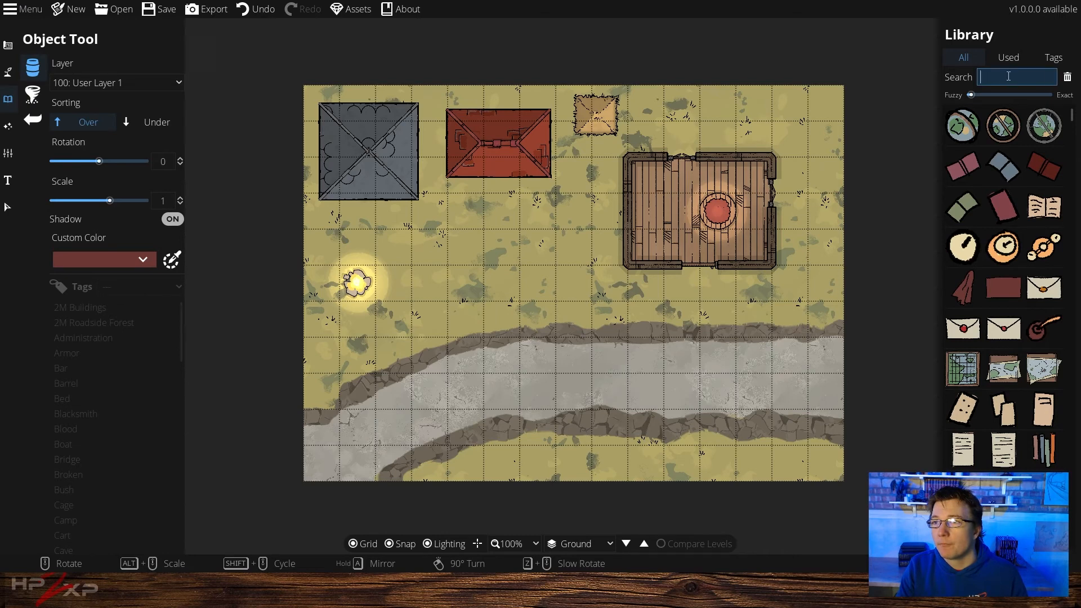
pyautogui.write('lamp')
pyautogui.press('Return')
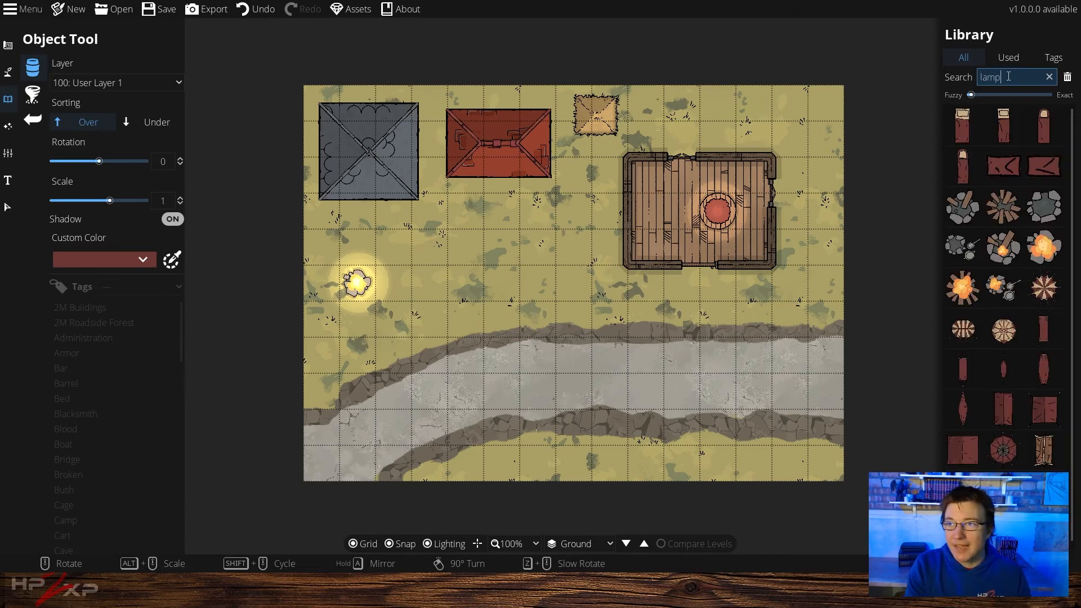
pyautogui.scroll(-1, 1015, 405)
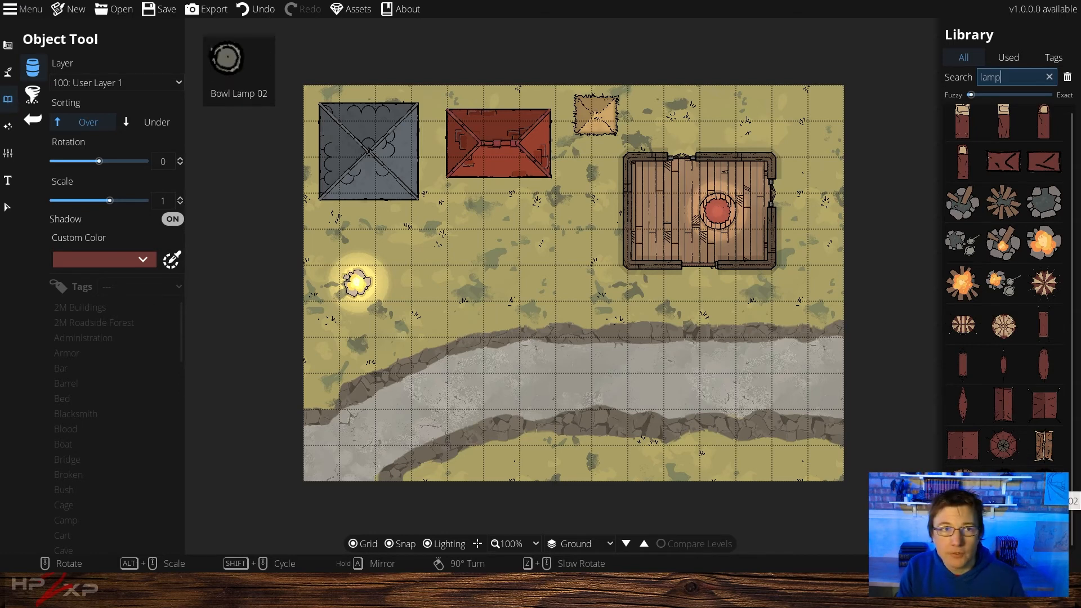
pyautogui.click(1044, 476)
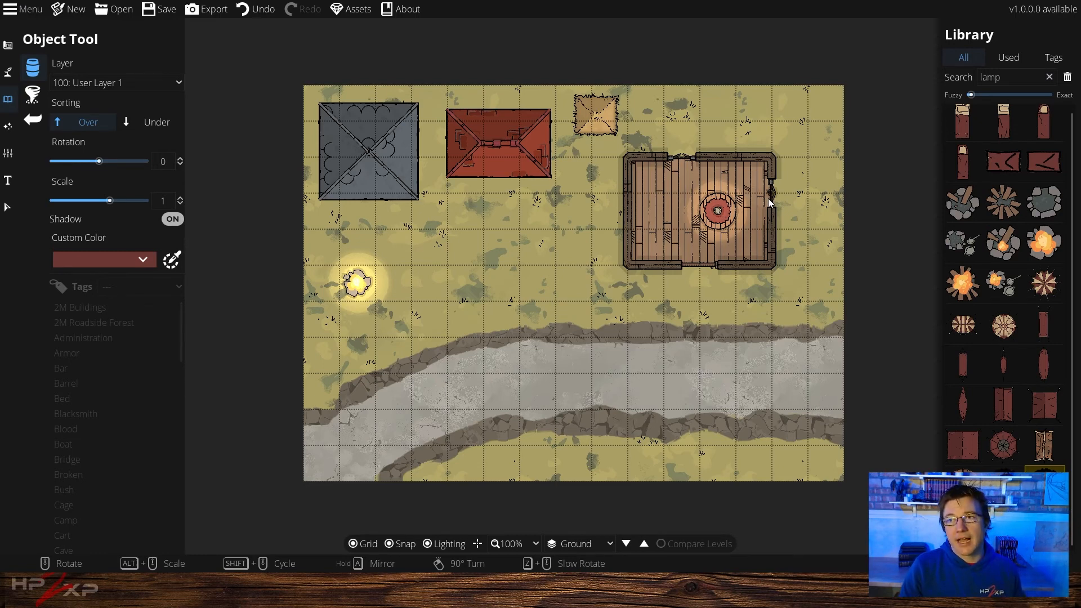
# Place a camp bed in the building's top-left corner with grid snapping turned off
pyautogui.moveTo(962, 122)
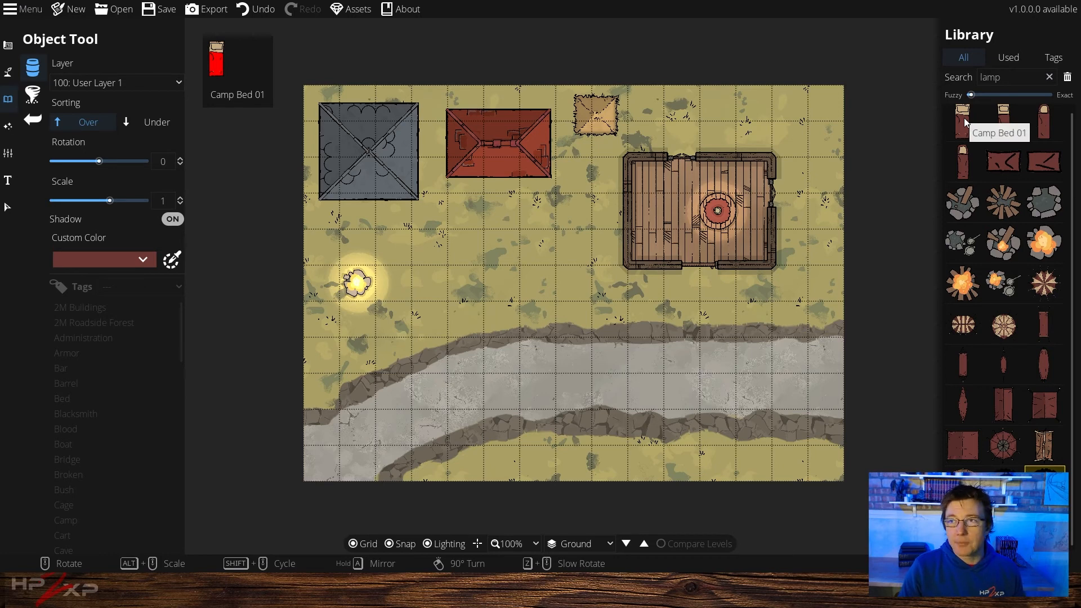
pyautogui.click(964, 117)
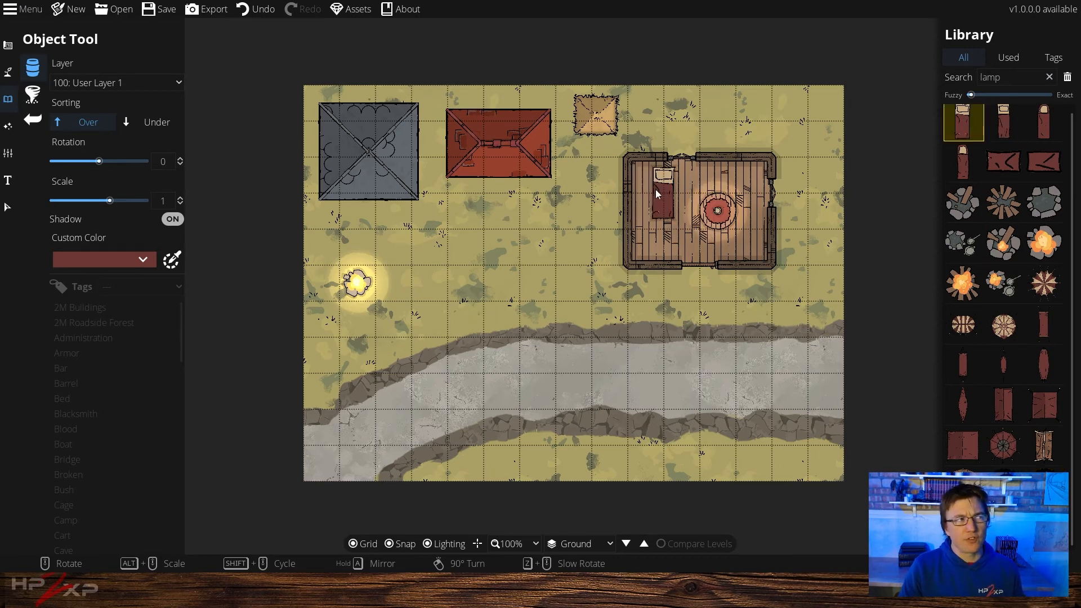
pyautogui.click(405, 544)
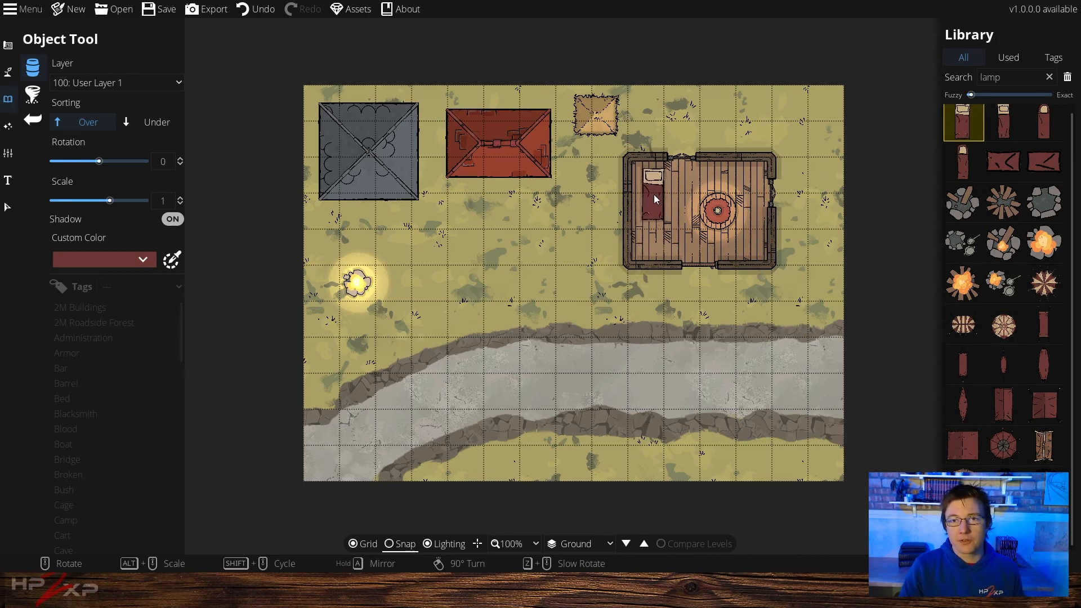
pyautogui.click(649, 191)
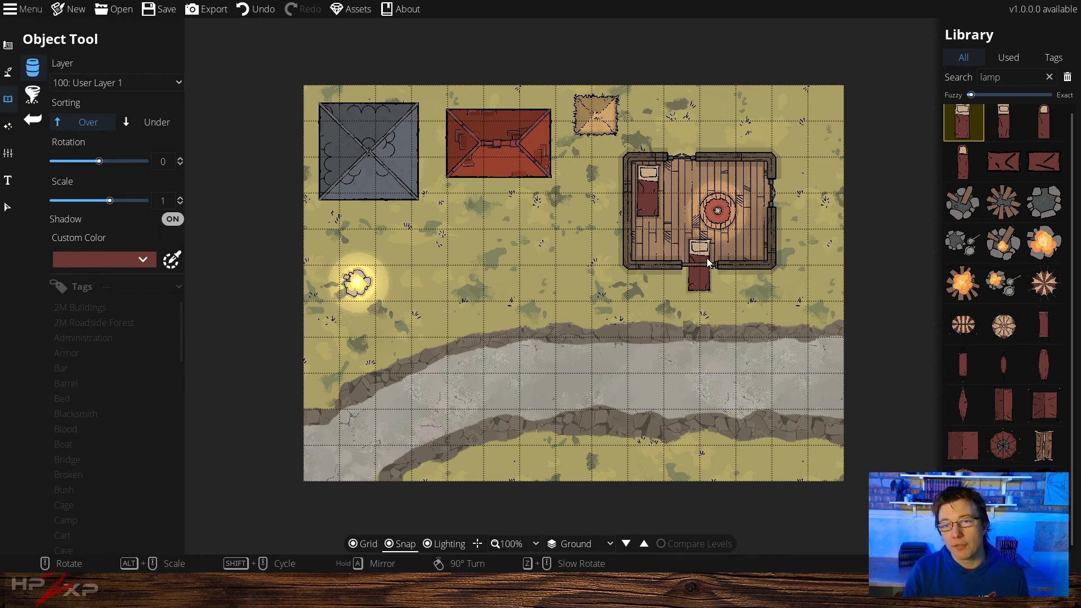
# Reopen the Object Tool and place a bathtub rotated -180 at scale 0.6 just above the building's top wall
pyautogui.click(8, 46)
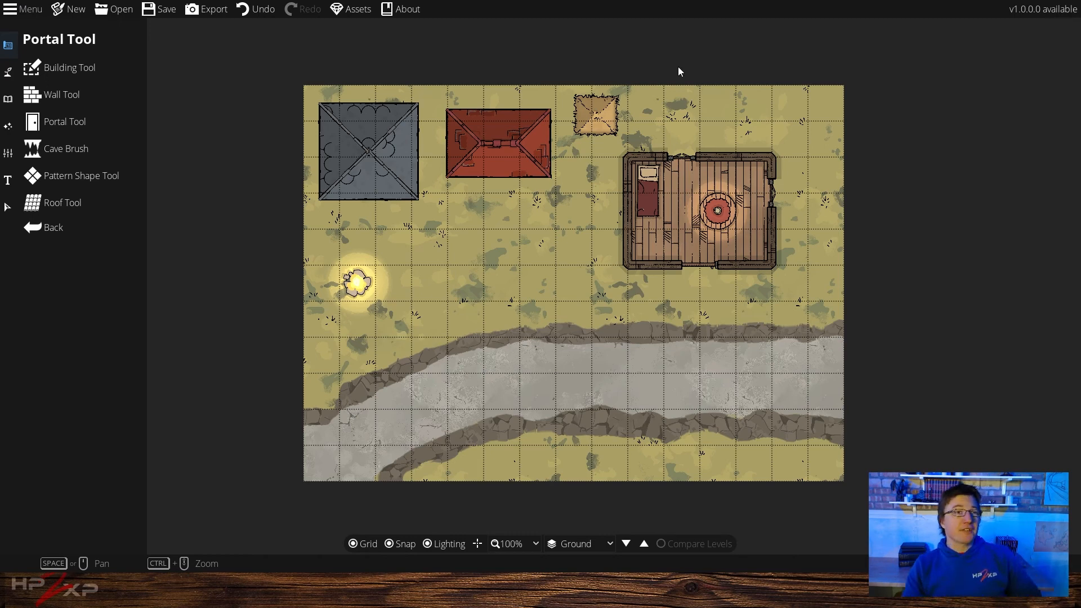
pyautogui.click(5, 105)
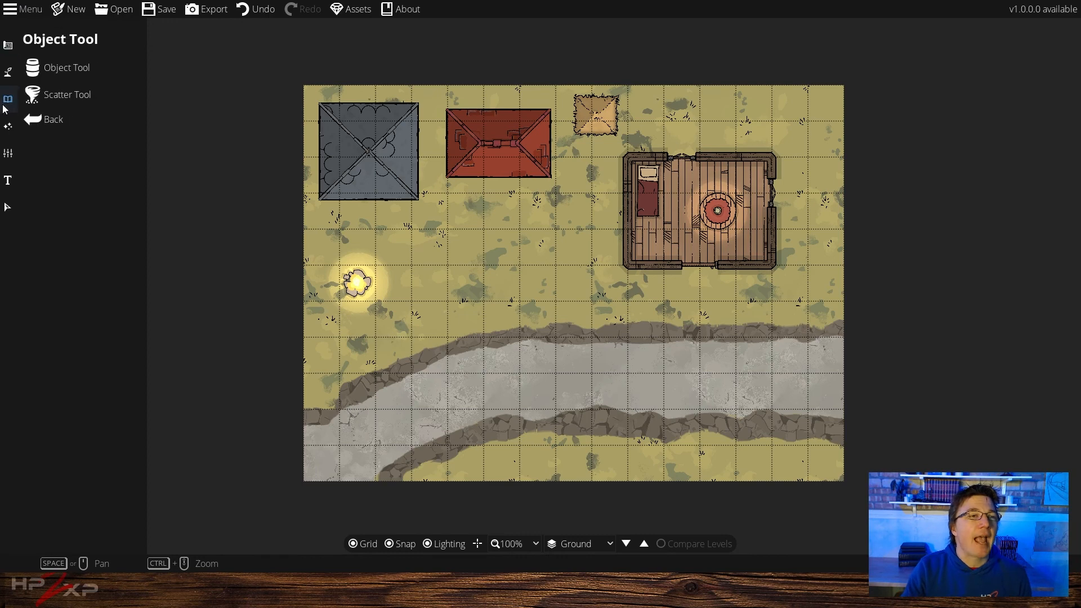
pyautogui.click(51, 69)
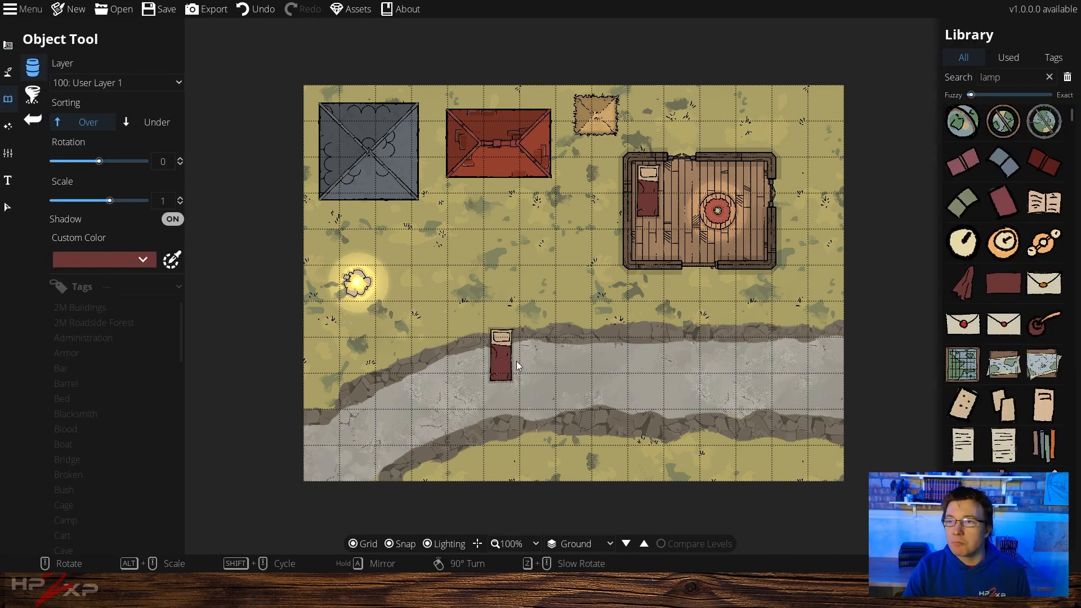
pyautogui.scroll(-3, 1023, 394)
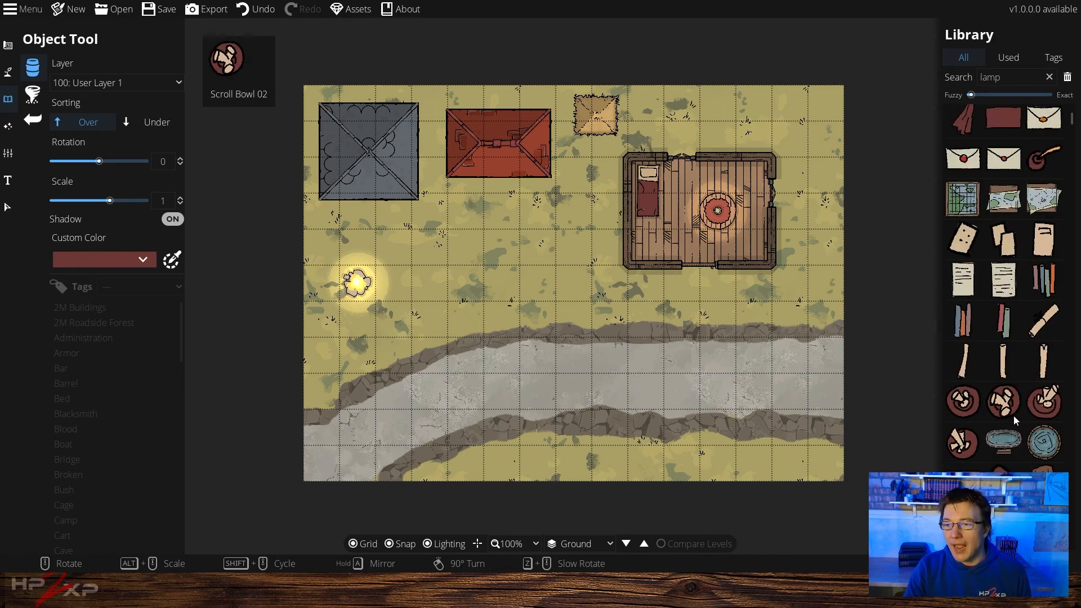
pyautogui.scroll(-2, 1011, 416)
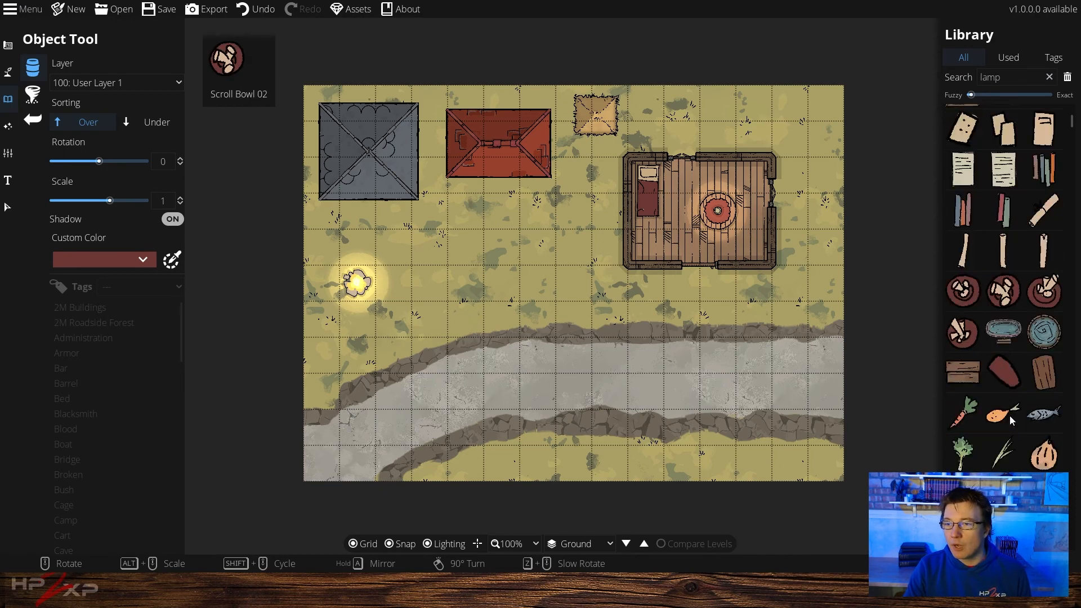
pyautogui.click(1009, 333)
pyautogui.scroll(-7, 721, 125)
pyautogui.scroll(-5, 722, 128)
pyautogui.keyDown('alt'); pyautogui.scroll(-4, 722, 129); pyautogui.keyUp('alt')
pyautogui.click(722, 134)
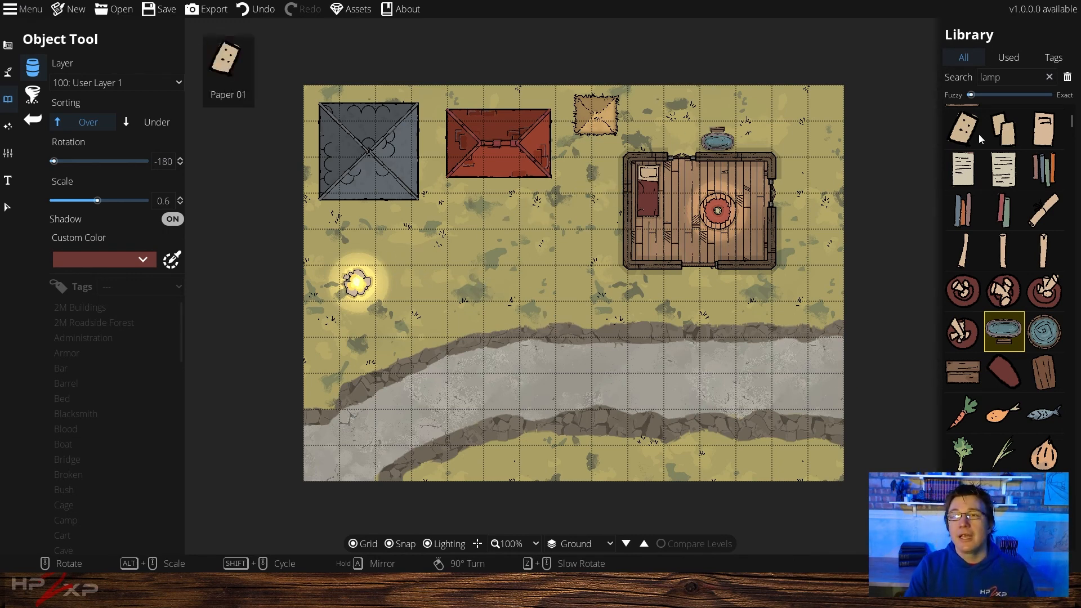
# Search the library for flower and place two flower beds at scale 0.9 near the map's top-right corner
pyautogui.click(1049, 76)
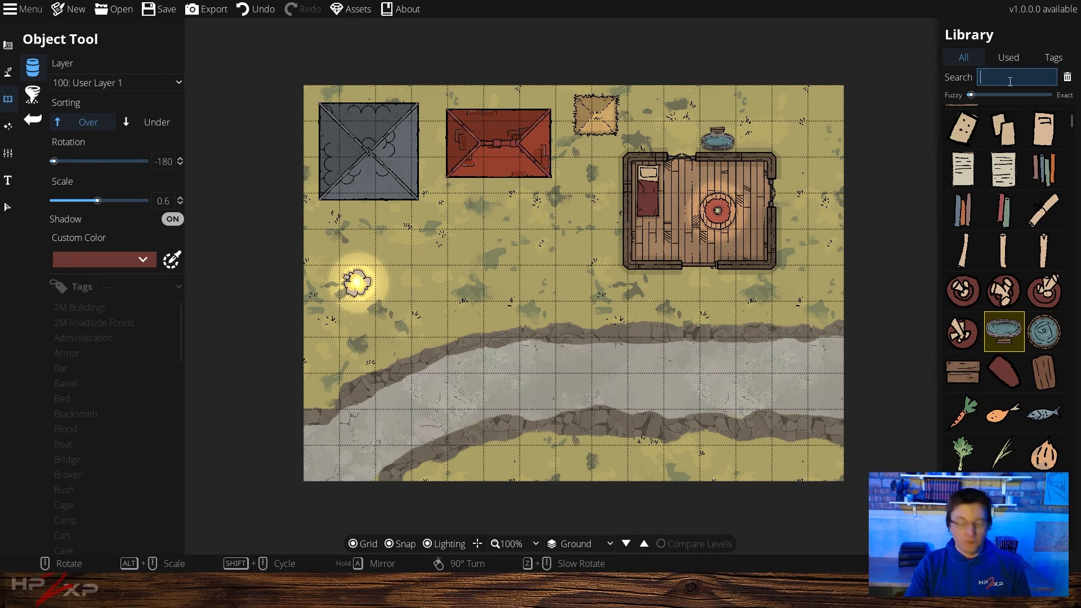
pyautogui.write('flower')
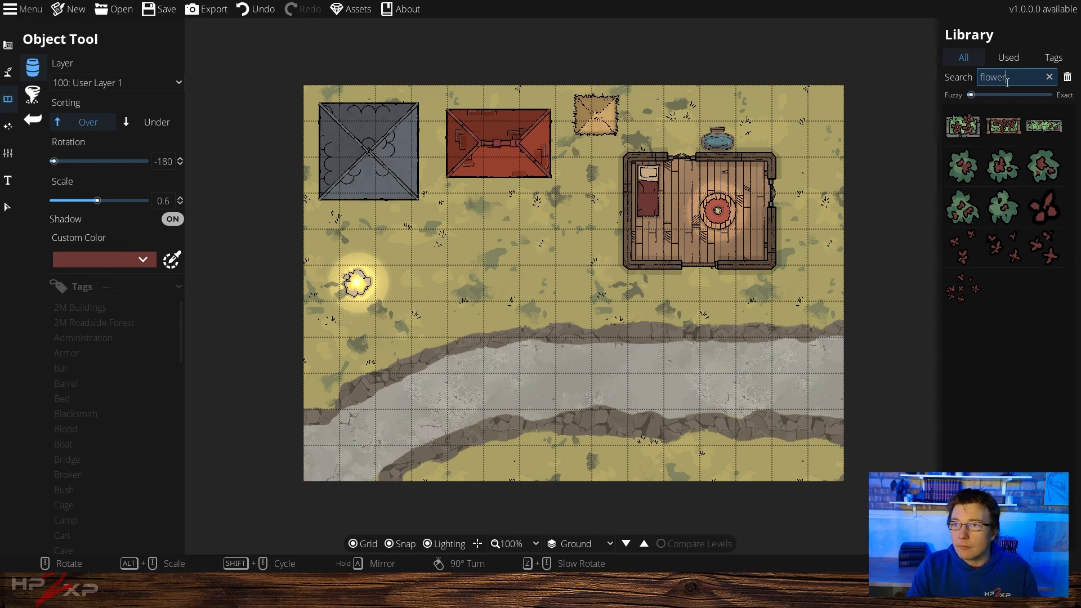
pyautogui.click(957, 128)
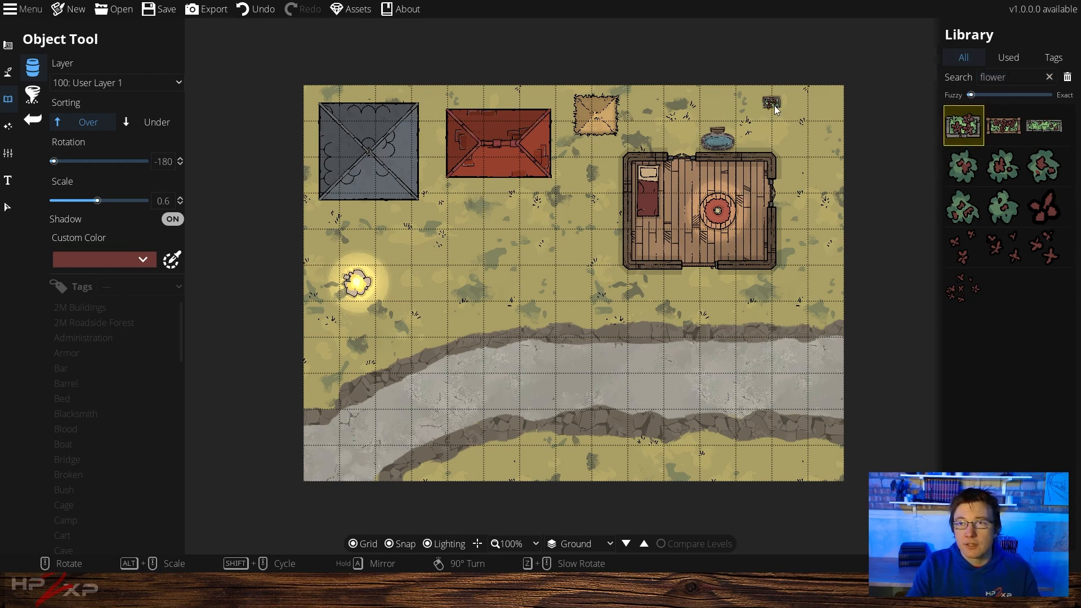
pyautogui.keyDown('alt'); pyautogui.scroll(3, 772, 104); pyautogui.keyUp('alt')
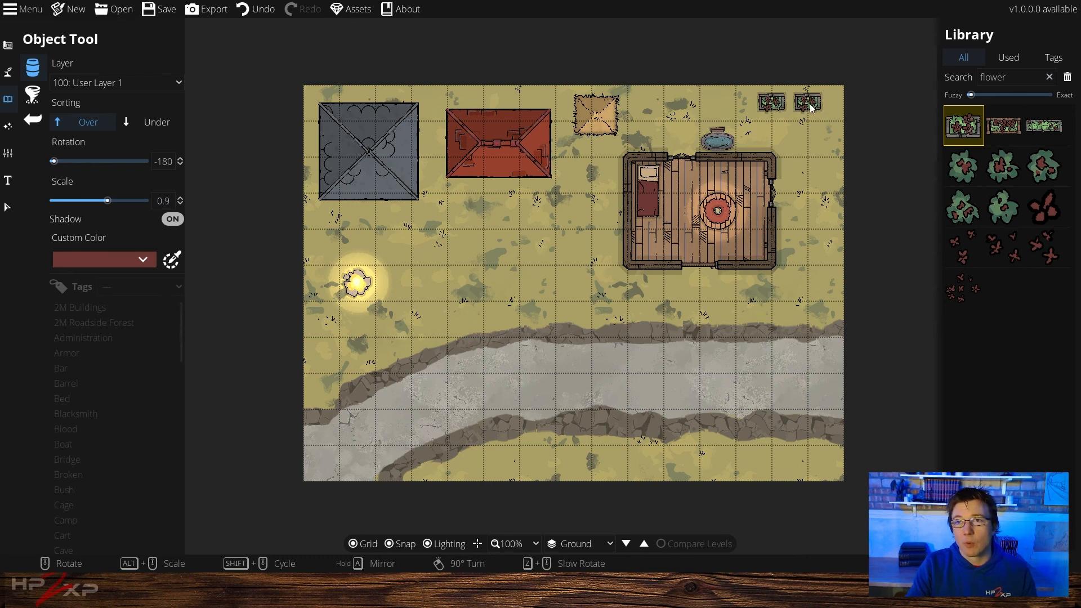
pyautogui.click(810, 103)
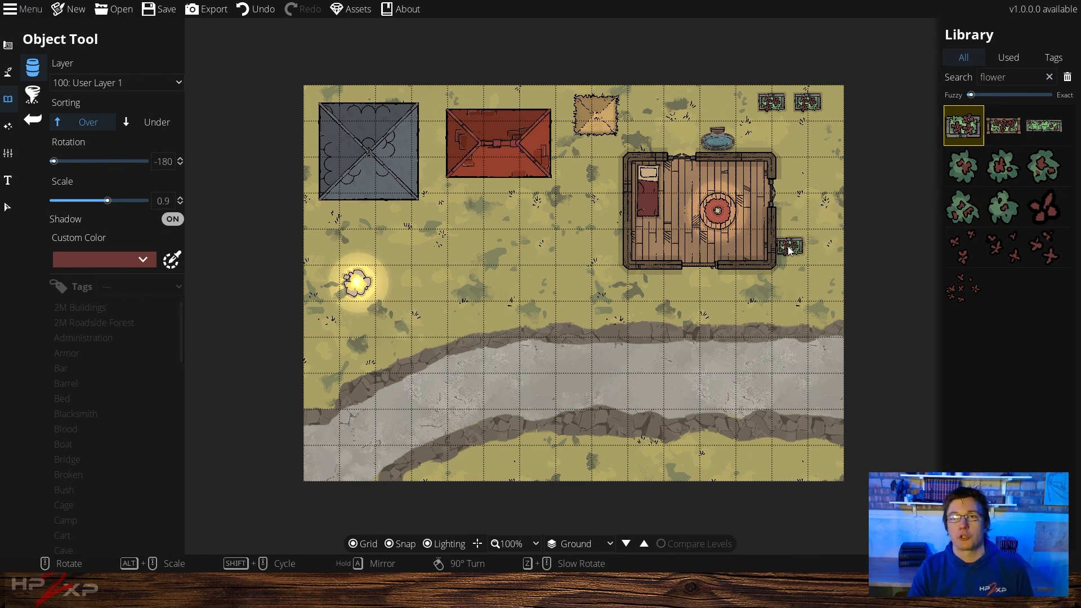
pyautogui.click(964, 218)
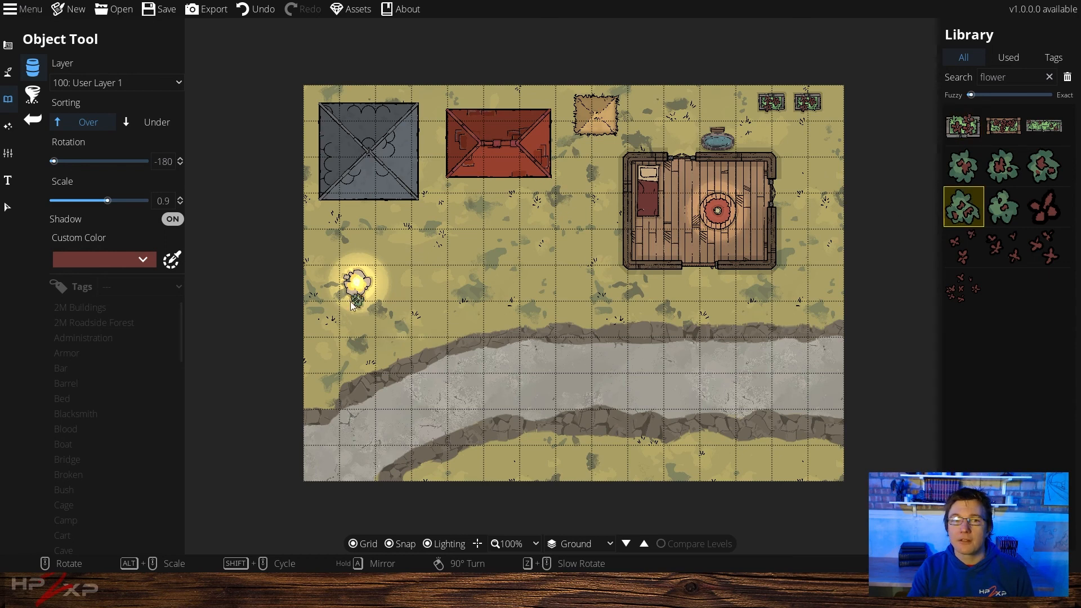
pyautogui.keyDown('alt'); pyautogui.scroll(6, 335, 218); pyautogui.keyUp('alt')
pyautogui.keyDown('alt'); pyautogui.scroll(1, 345, 240); pyautogui.keyUp('alt')
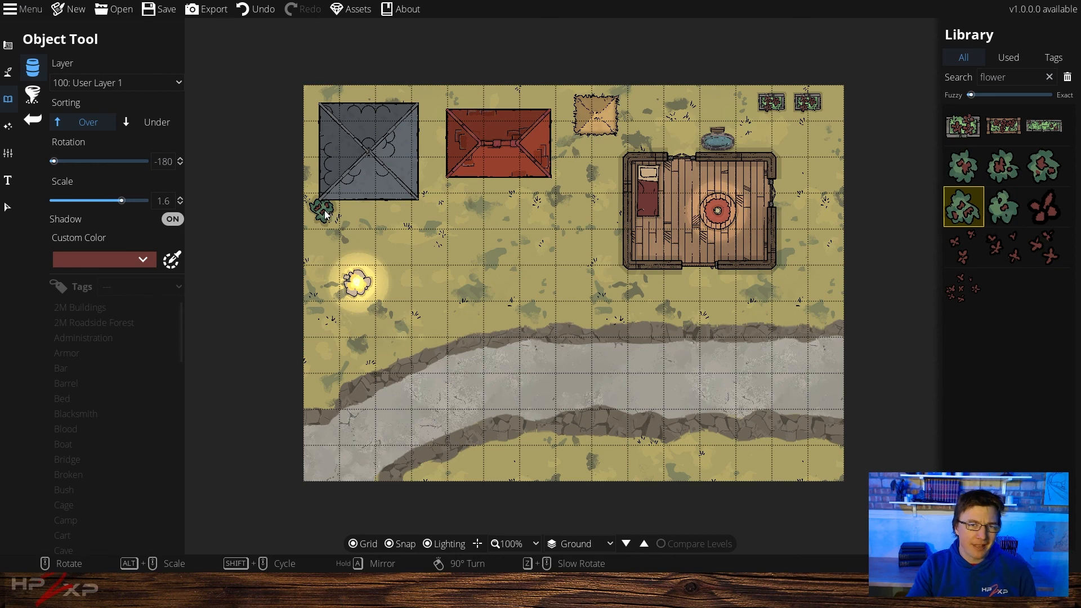
# Search the library for trees, pick a tree, and set its rotation to 120 and scale to 0.9 over the bottom path
pyautogui.click(1037, 78)
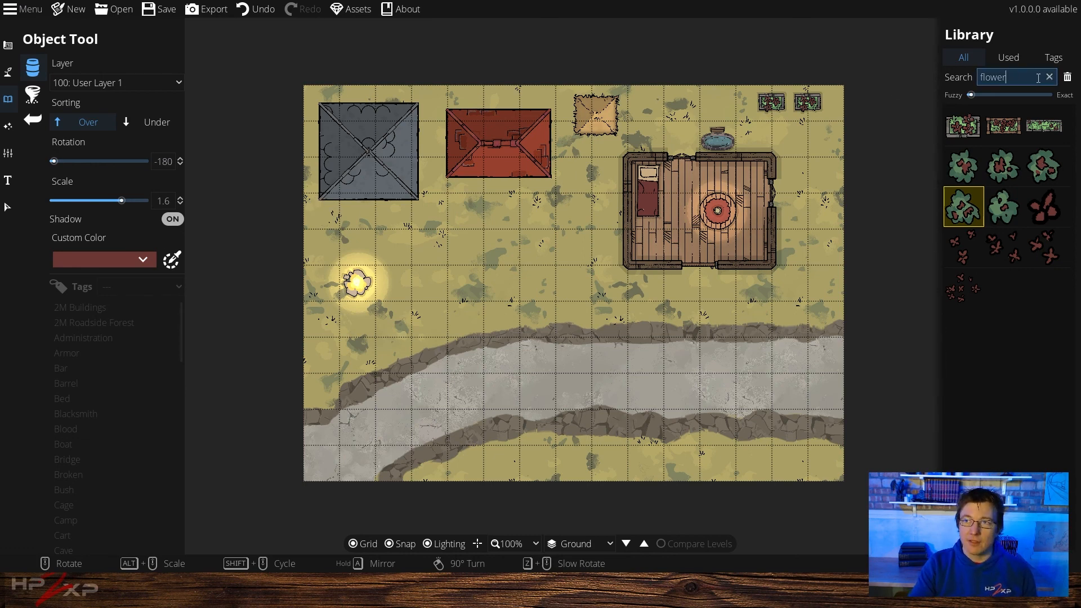
pyautogui.click(1049, 78)
pyautogui.write('trees')
pyautogui.scroll(-3, 995, 326)
pyautogui.click(963, 391)
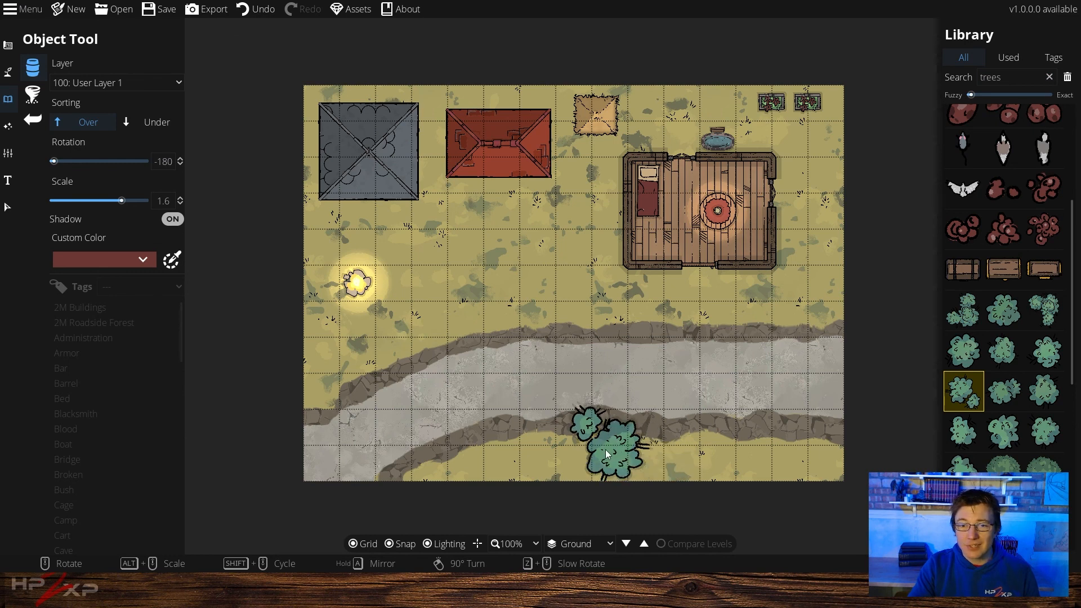
pyautogui.scroll(-7, 606, 449)
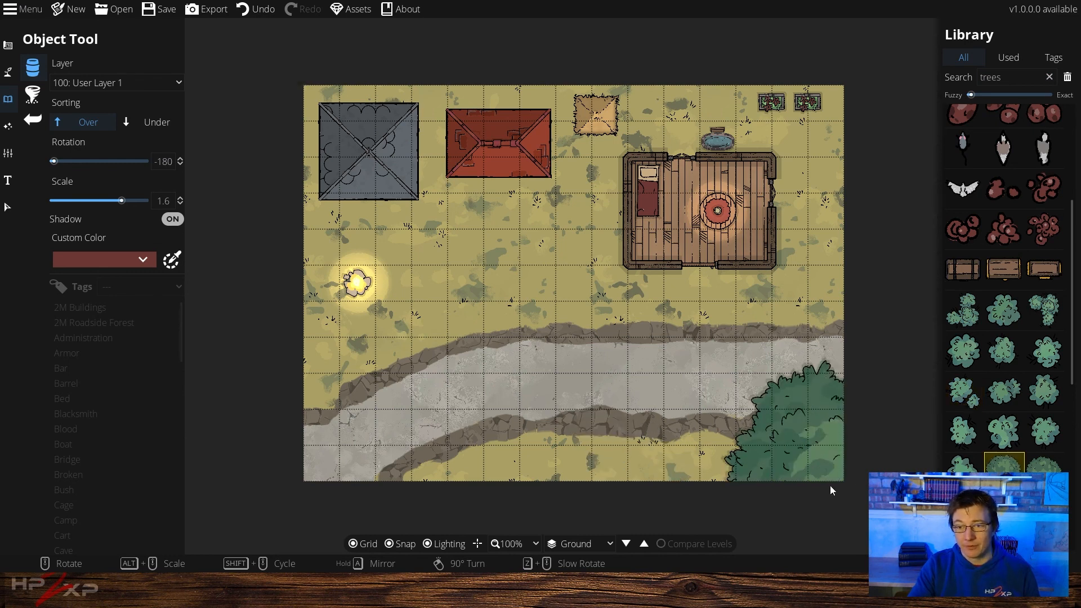
pyautogui.scroll(-4, 620, 489)
pyautogui.scroll(-12, 616, 484)
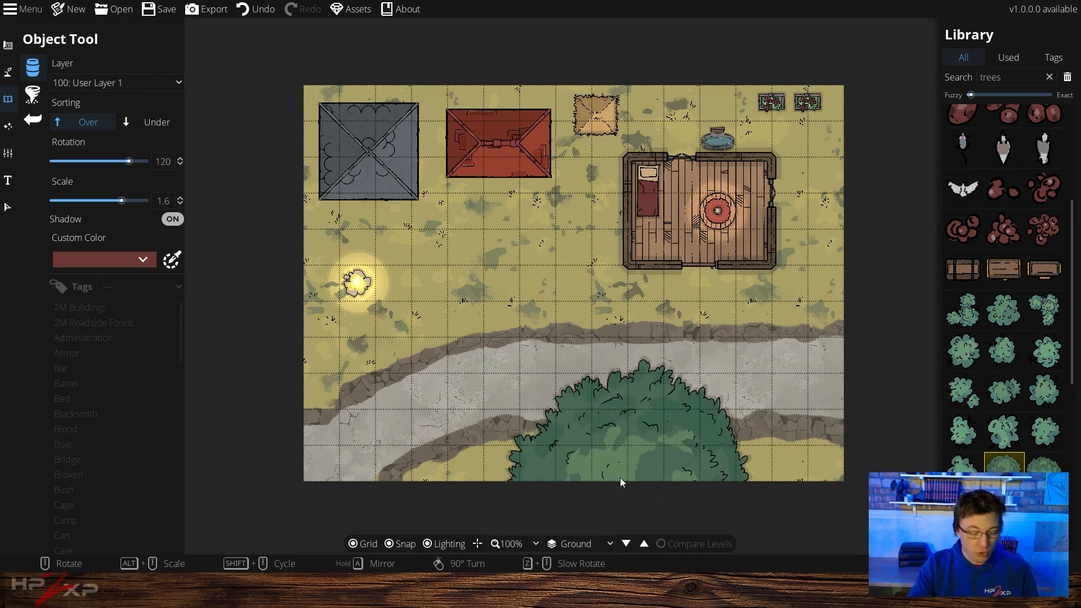
pyautogui.scroll(5, 621, 464)
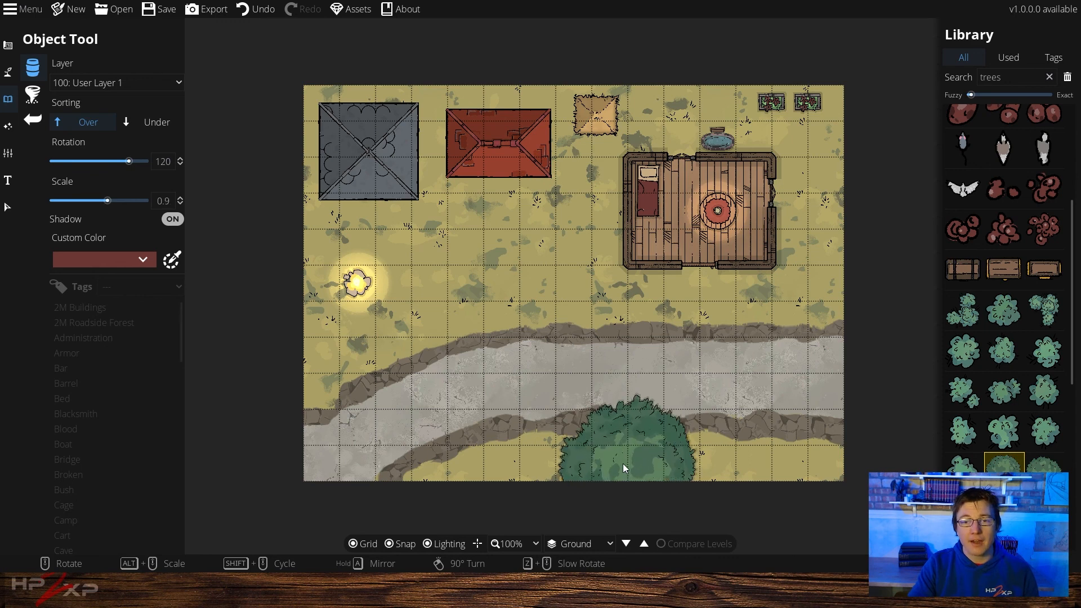